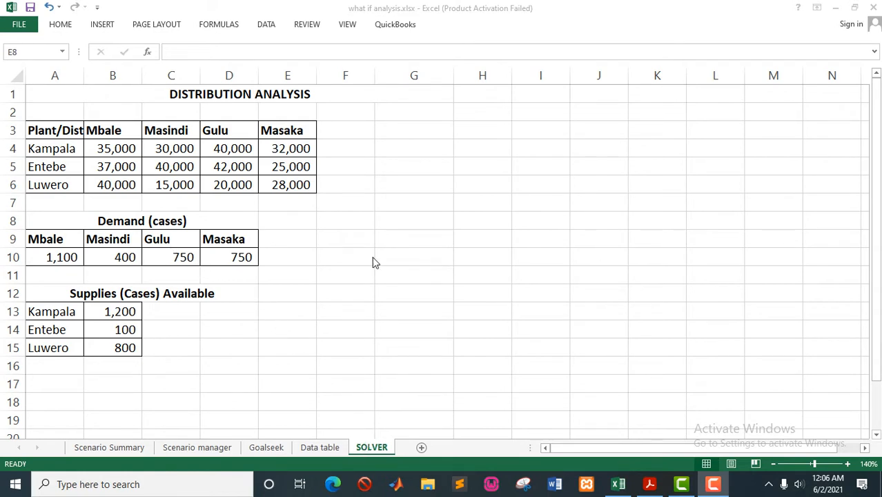
# Switch to excel guide.pdf in Adobe Acrobat Reader, review the unit costs, demand and supplies tables, and return to the Excel workbook.
pyautogui.click(650, 484)
pyautogui.scroll(1, 334, 316)
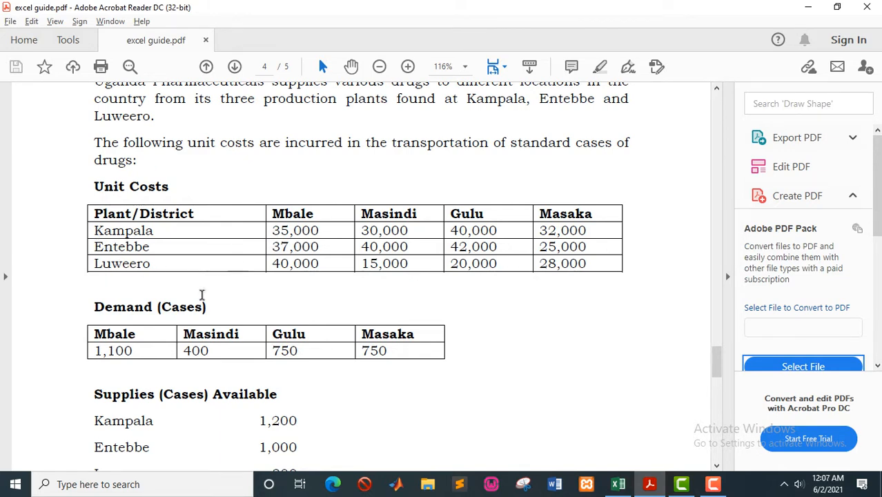
pyautogui.scroll(-1, 138, 283)
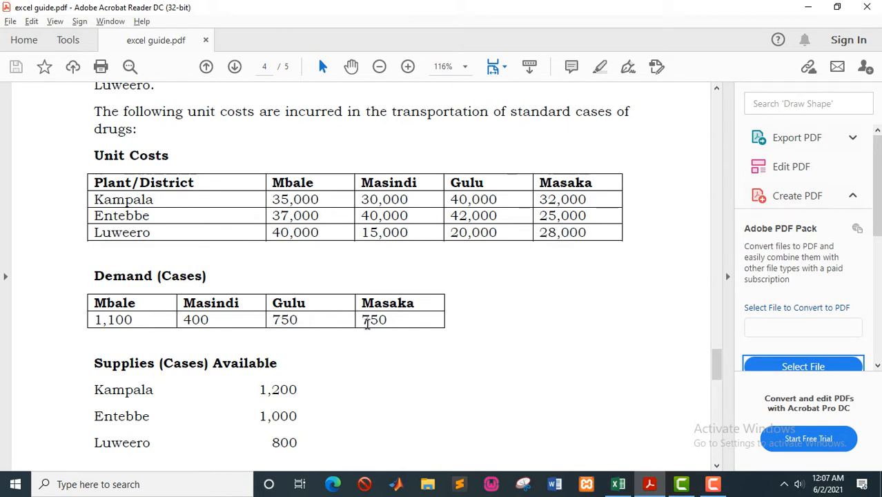
pyautogui.scroll(-1, 366, 325)
pyautogui.scroll(-1, 366, 331)
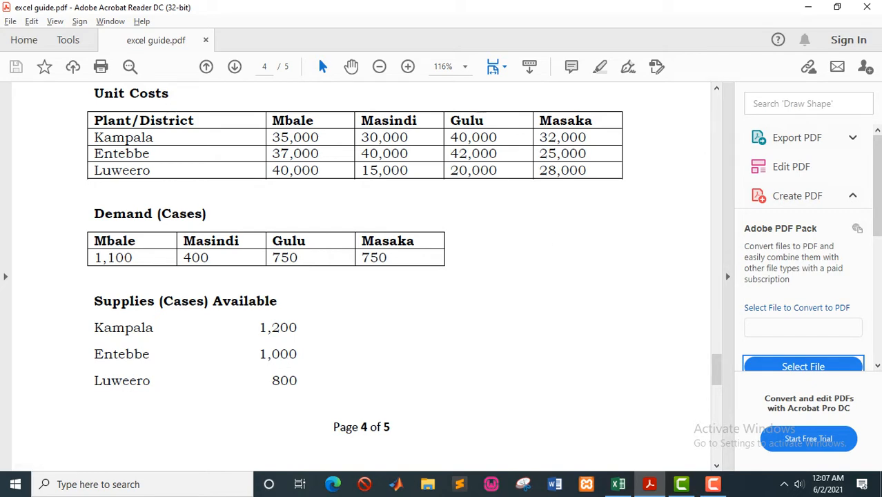
pyautogui.click(806, 14)
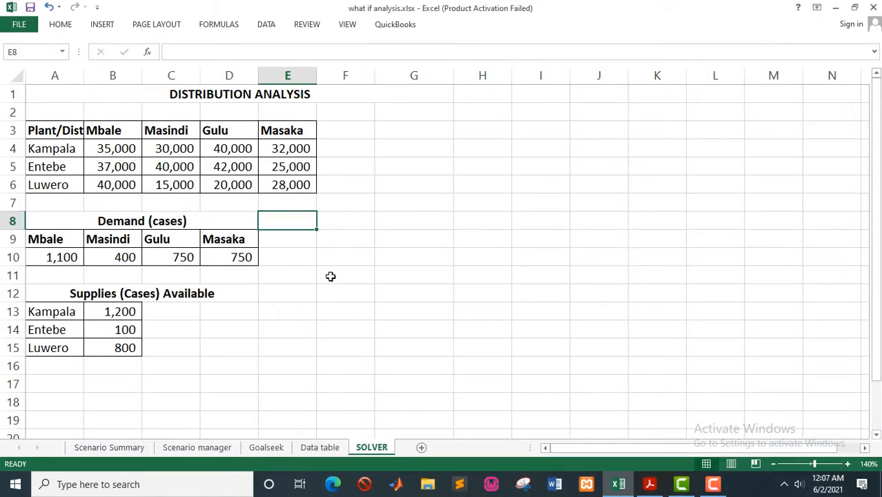
# Enable the Solver Add-in through Excel's add-in options and check that Solver is among the data analysis commands.
pyautogui.click(279, 204)
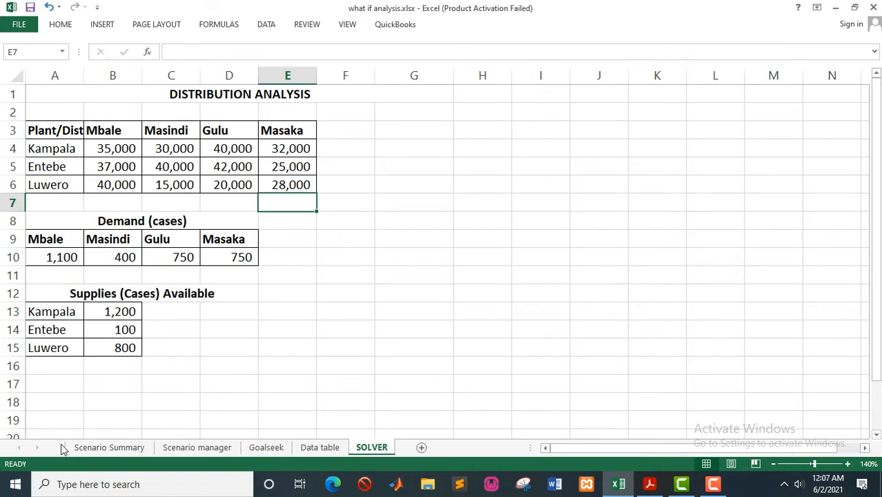
pyautogui.click(269, 26)
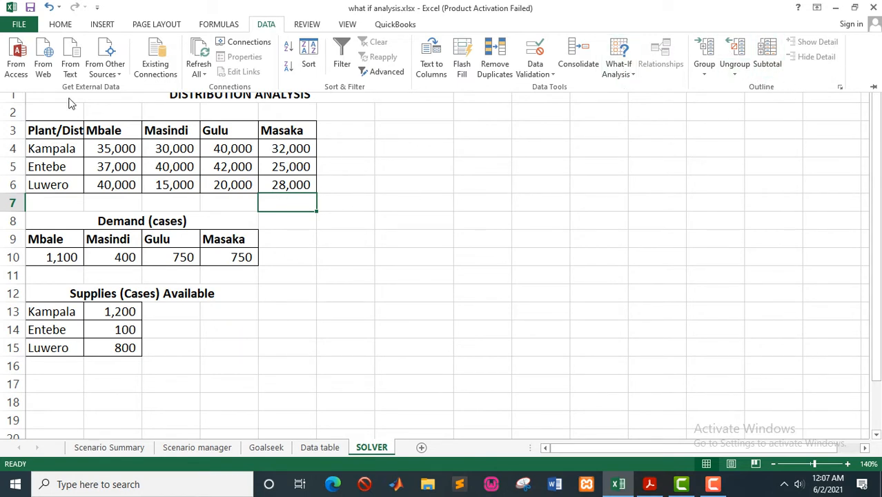
pyautogui.click(19, 25)
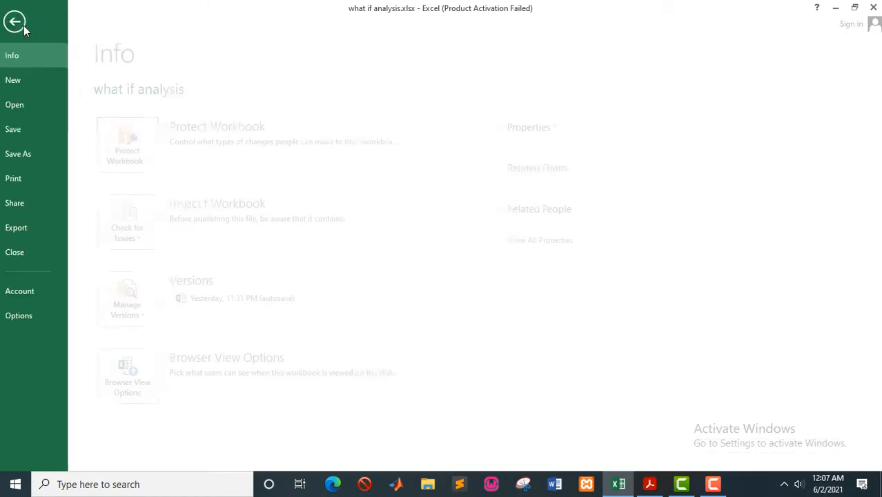
pyautogui.click(35, 320)
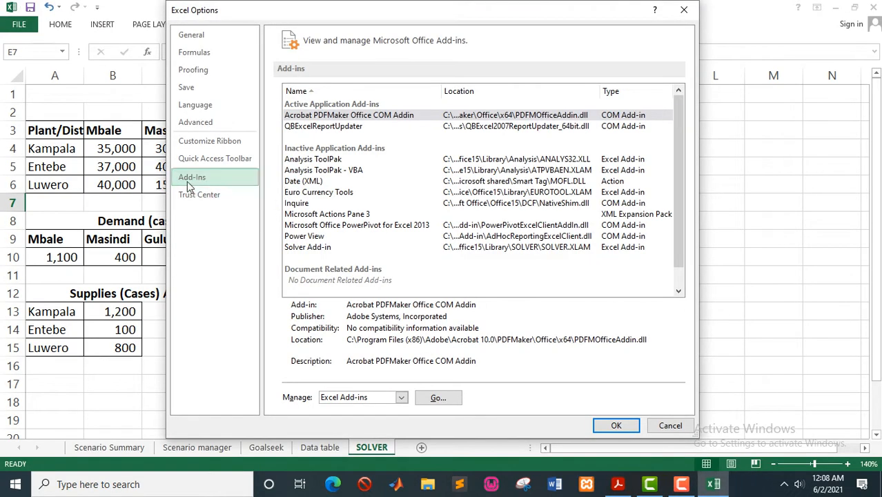
pyautogui.click(311, 249)
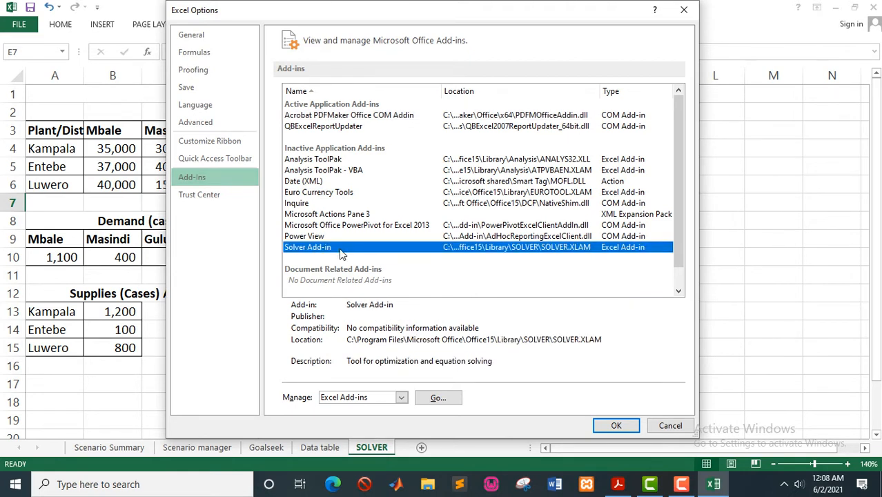
pyautogui.click(438, 400)
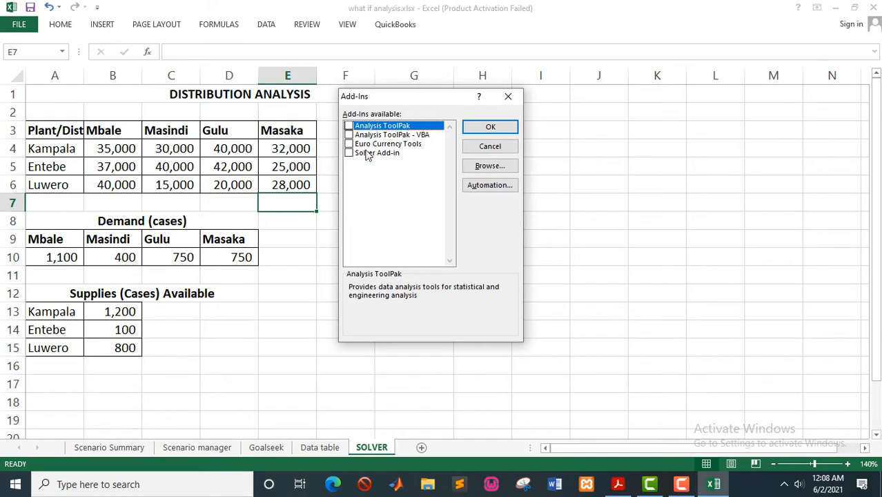
pyautogui.click(348, 152)
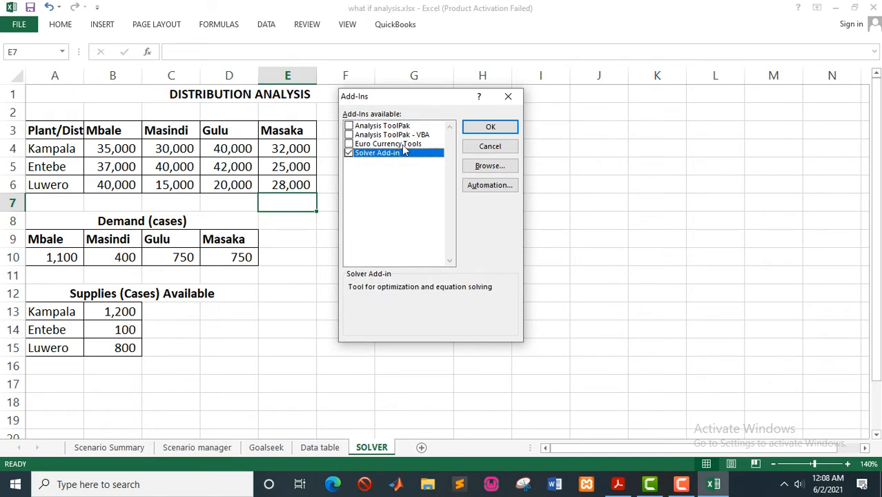
pyautogui.click(482, 127)
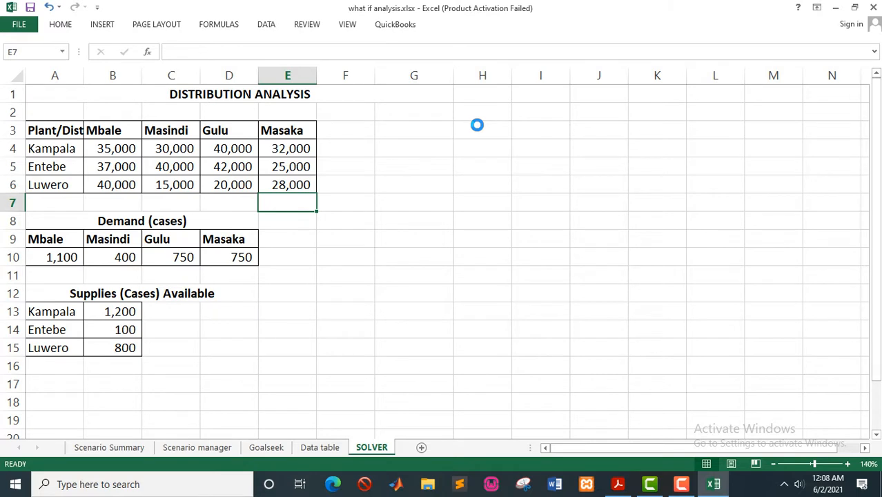
pyautogui.click(268, 27)
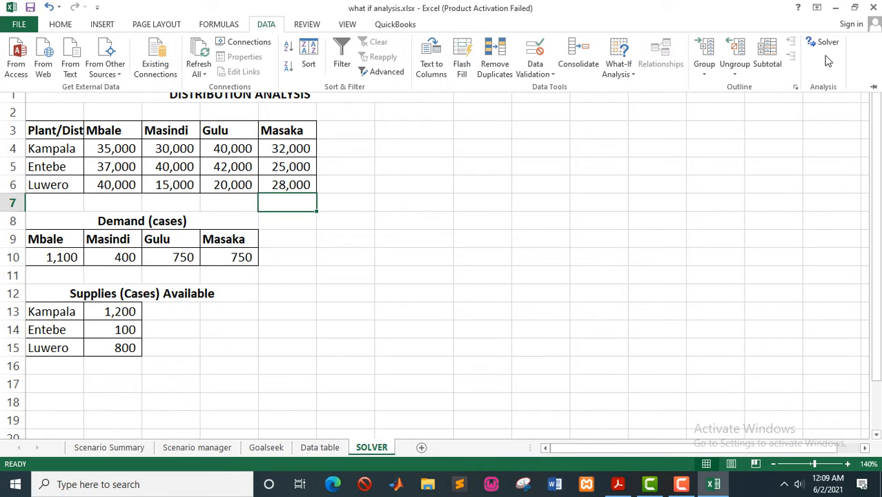
pyautogui.click(165, 149)
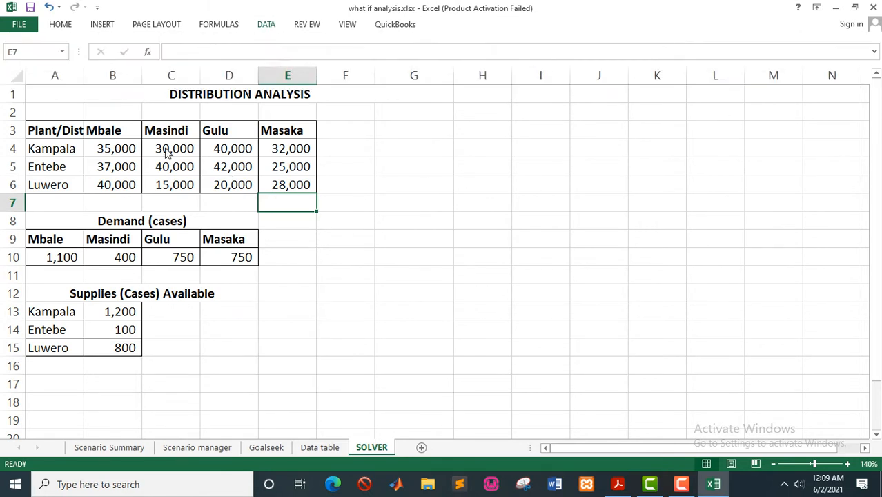
# Copy the unit cost table in A3:E6 and paste it below the supplies table, starting at A18.
pyautogui.click(110, 150)
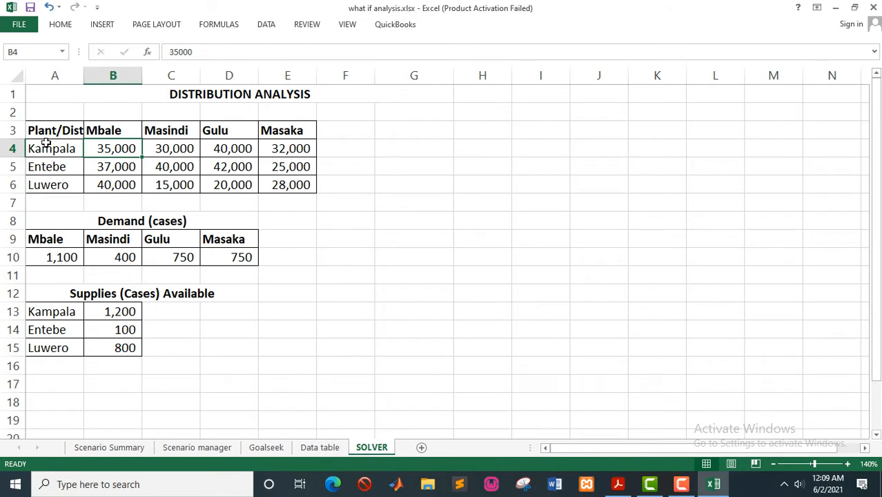
pyautogui.moveTo(41, 131); pyautogui.dragTo(285, 185)
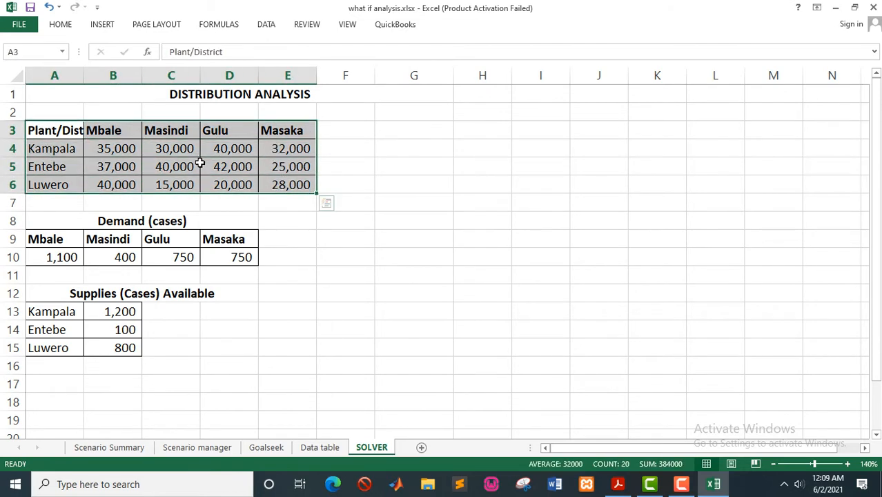
pyautogui.rightClick(206, 162)
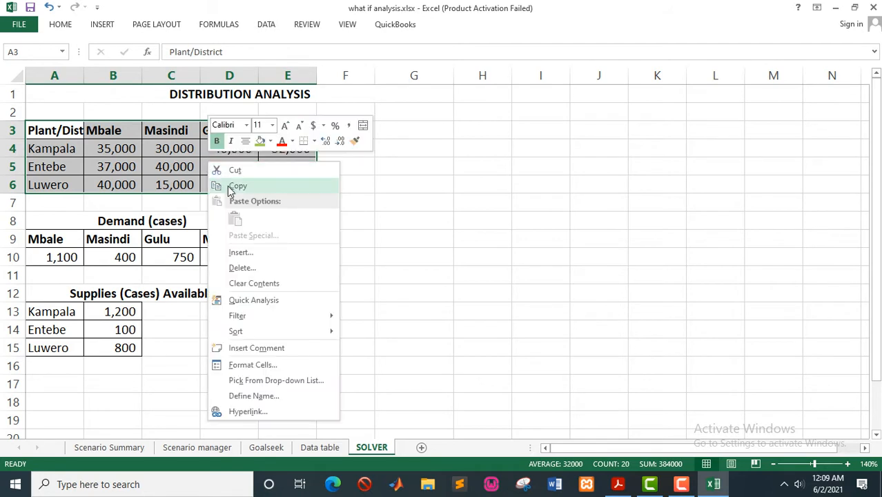
pyautogui.click(232, 186)
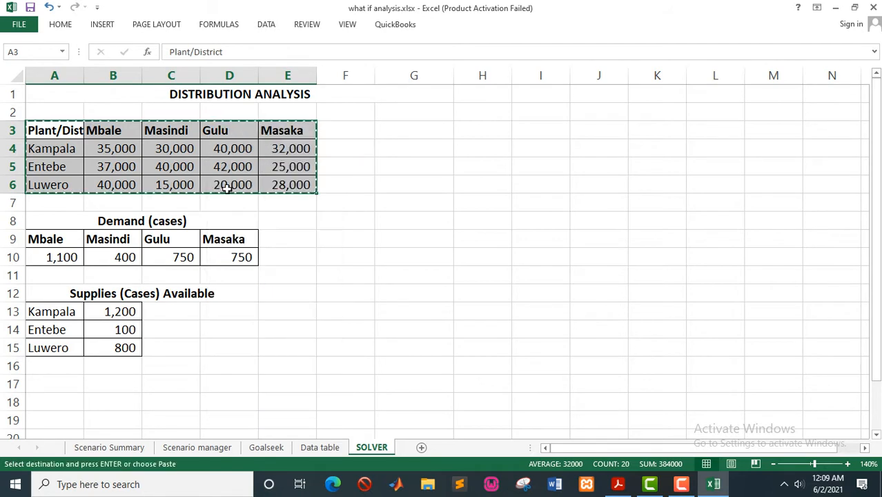
pyautogui.click(74, 401)
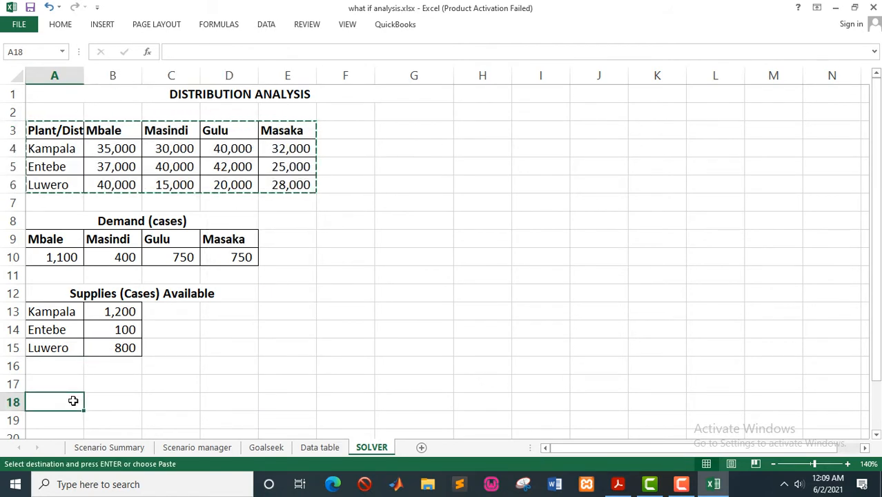
pyautogui.hotkey('ctrl', 'v')
pyautogui.scroll(-1, 156, 388)
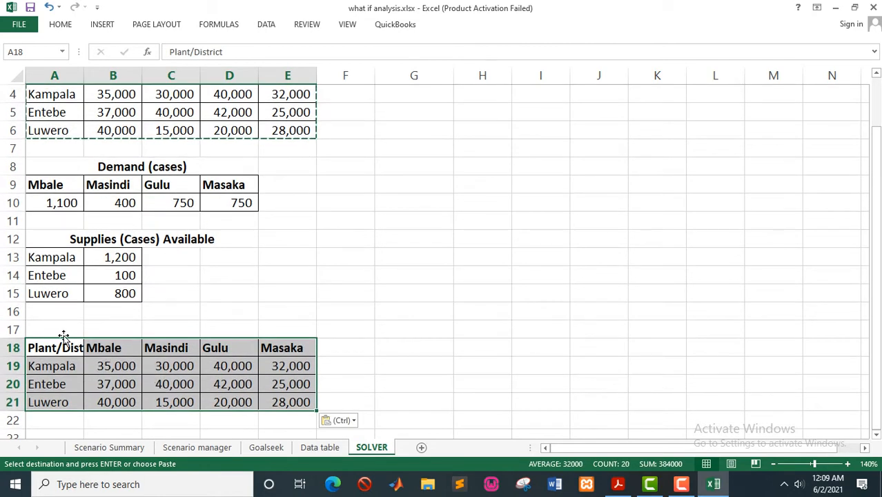
# Merge and center A17:E17 above the copied table and enter the title OPTIMAL DISTRIBUTION.
pyautogui.moveTo(58, 329); pyautogui.dragTo(284, 324)
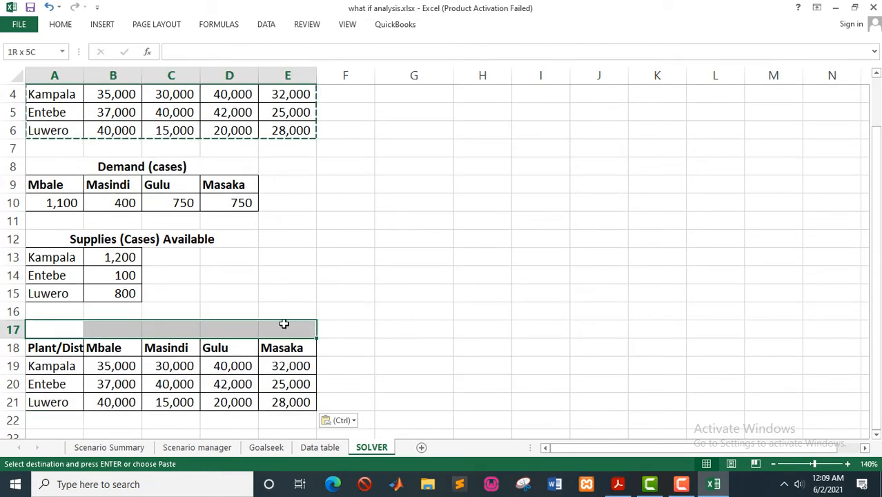
pyautogui.click(62, 28)
pyautogui.click(345, 67)
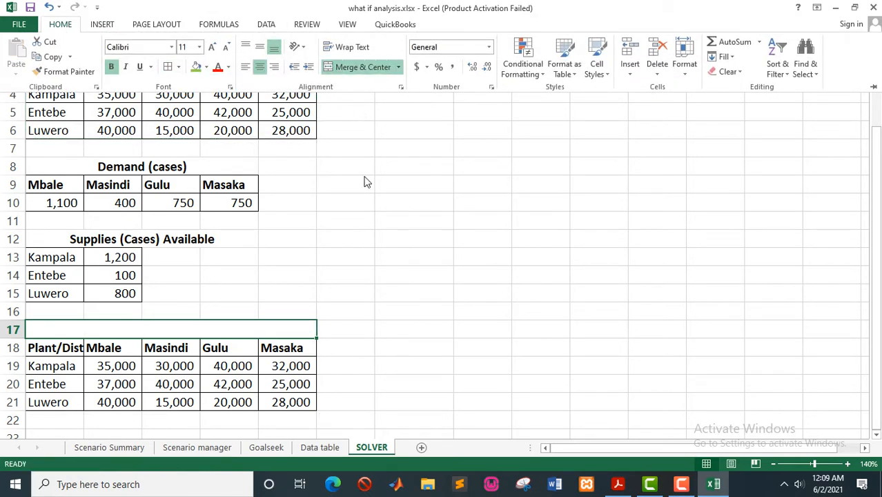
pyautogui.write('OP')
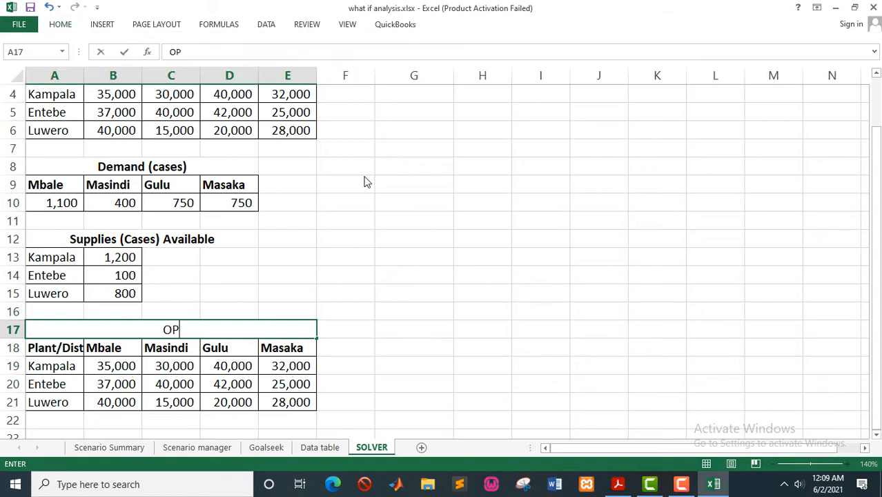
pyautogui.write('TIMAL')
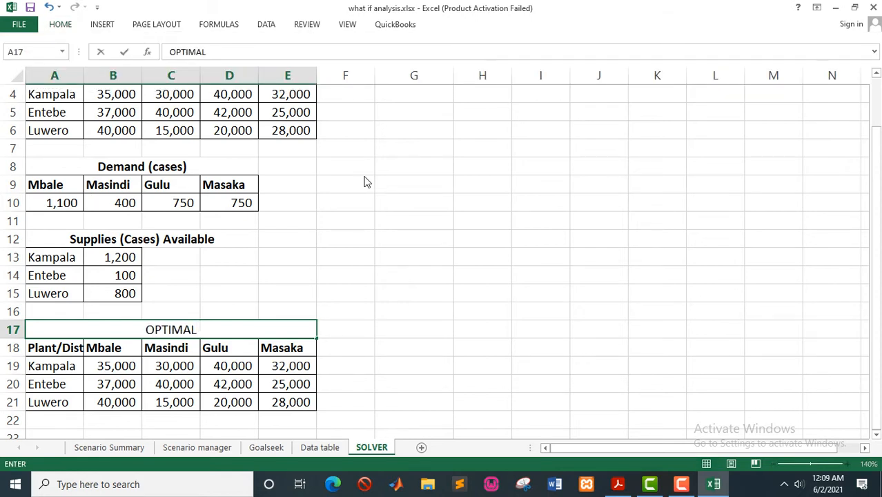
pyautogui.write(' DISTR')
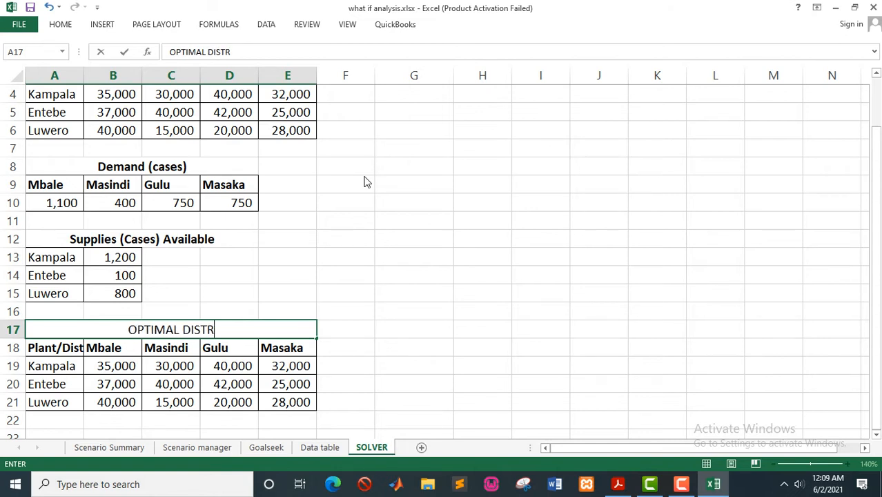
pyautogui.write('IBUTION')
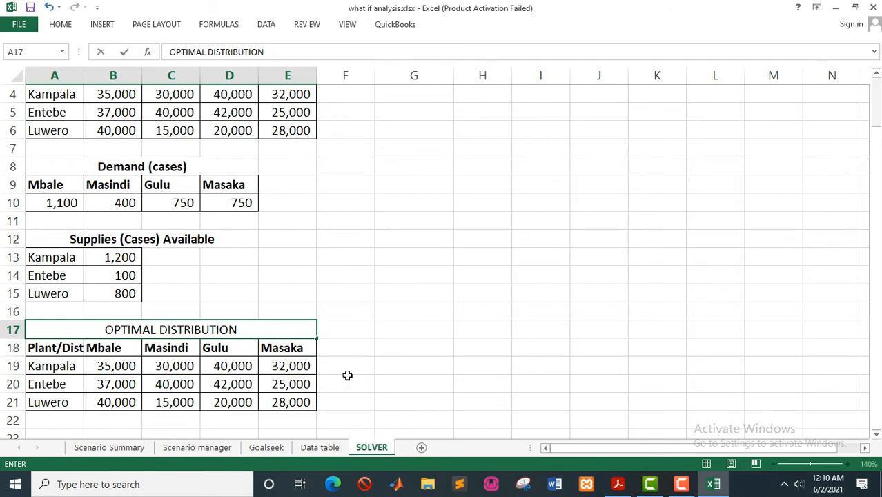
pyautogui.click(346, 380)
# Make the OPTIMAL DISTRIBUTION title in row 17 bold.
pyautogui.click(207, 332)
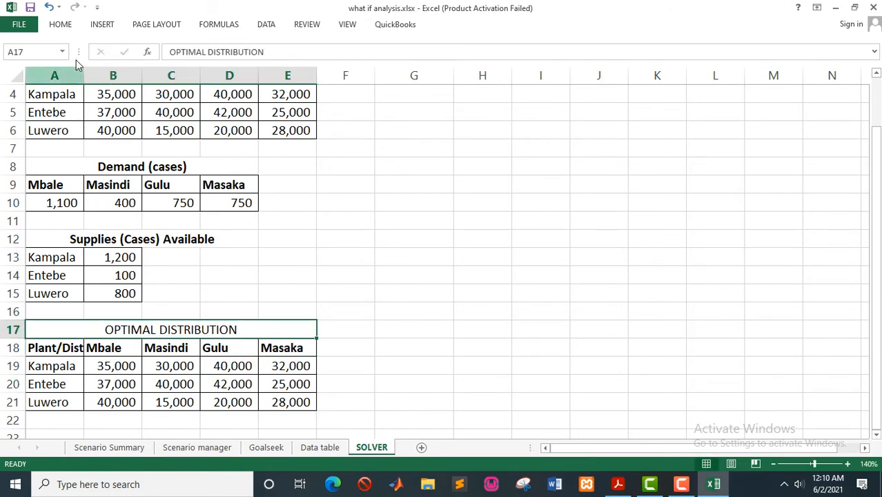
pyautogui.click(62, 26)
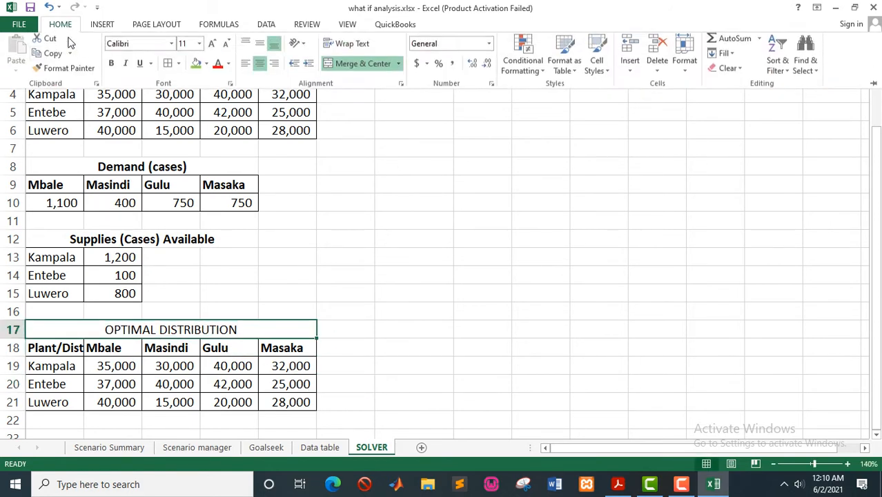
pyautogui.click(111, 64)
pyautogui.click(152, 377)
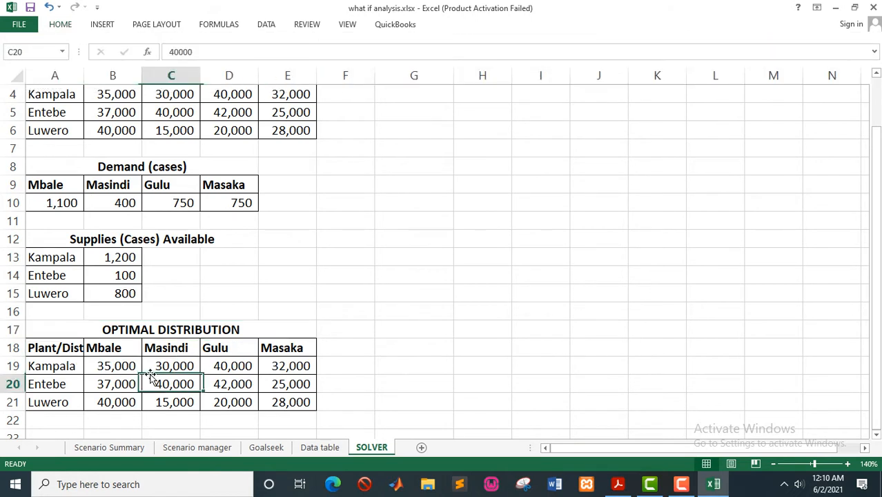
# Clear the copied cost values in B19:E21, keeping the plant and district labels.
pyautogui.moveTo(122, 365); pyautogui.dragTo(281, 406)
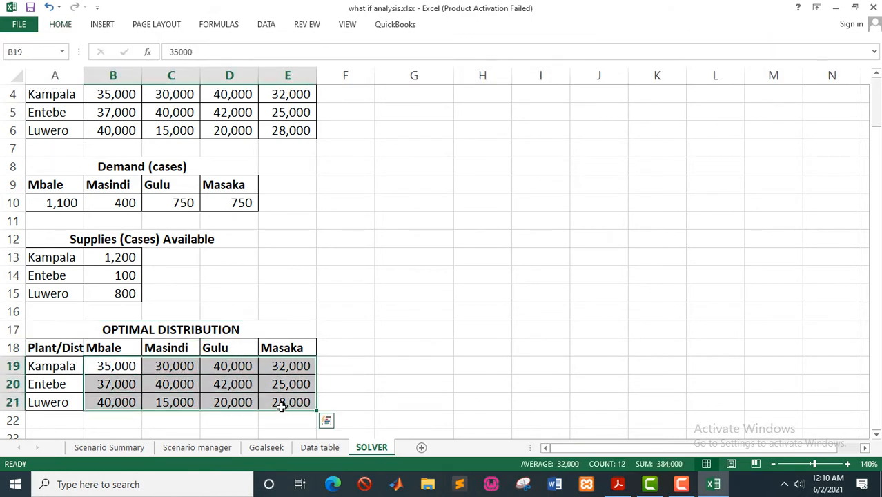
pyautogui.press('Delete')
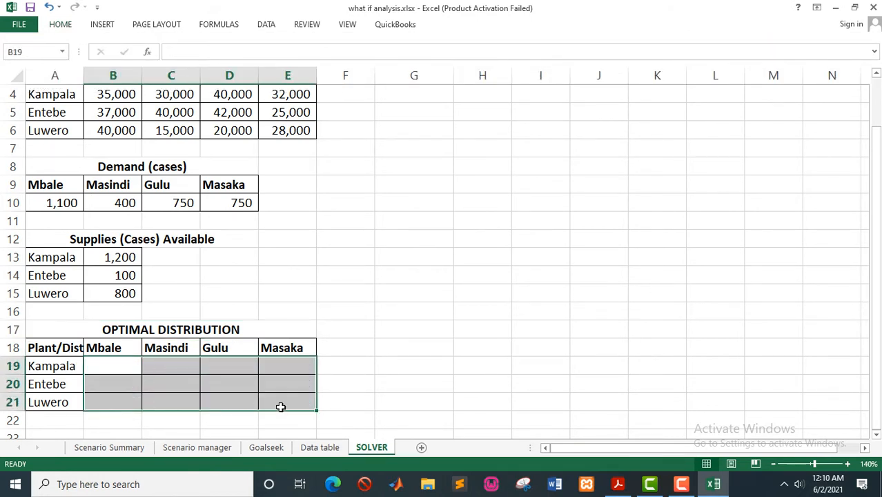
pyautogui.click(109, 366)
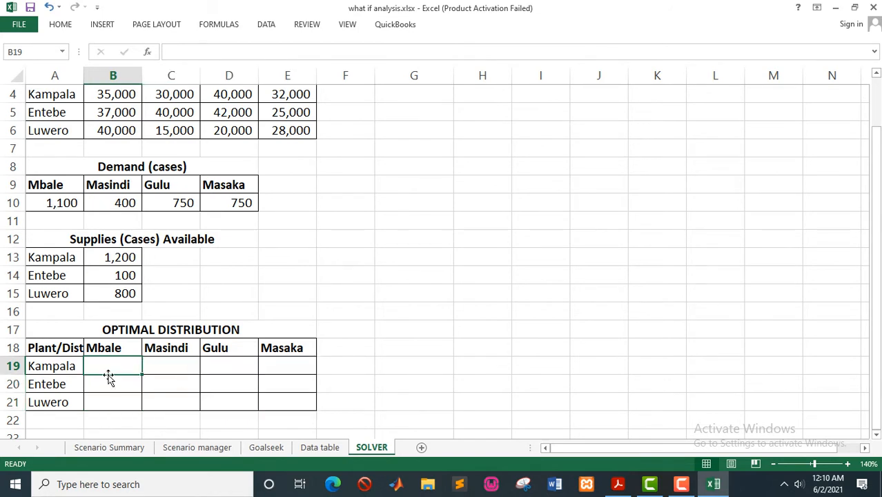
# Enter the label TOTAL in A22 below the Luwero row and make it bold.
pyautogui.click(63, 420)
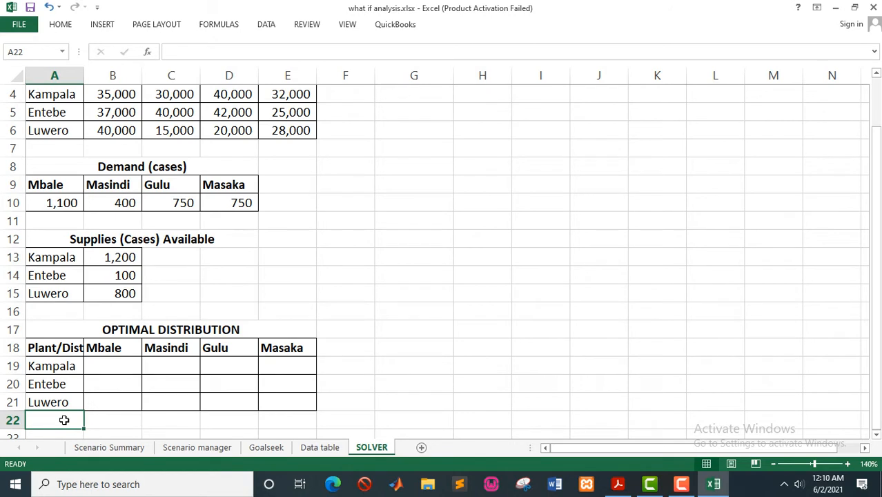
pyautogui.write('TOTAL')
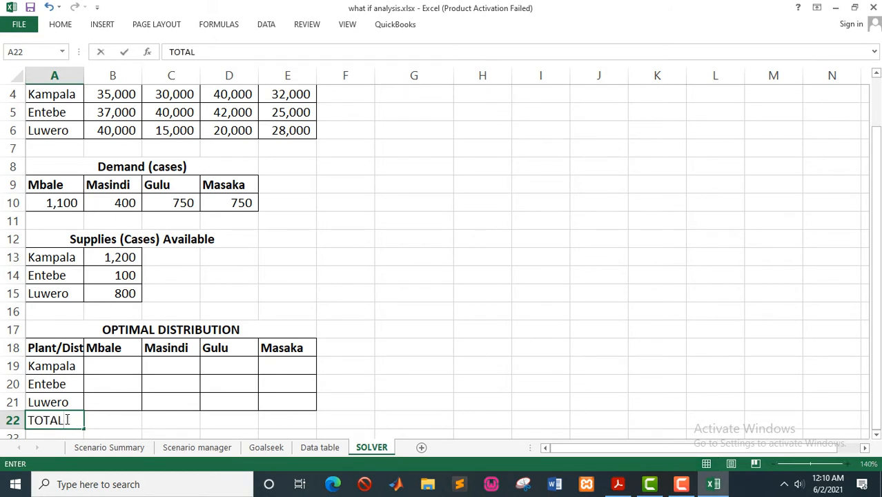
pyautogui.click(127, 419)
pyautogui.click(69, 419)
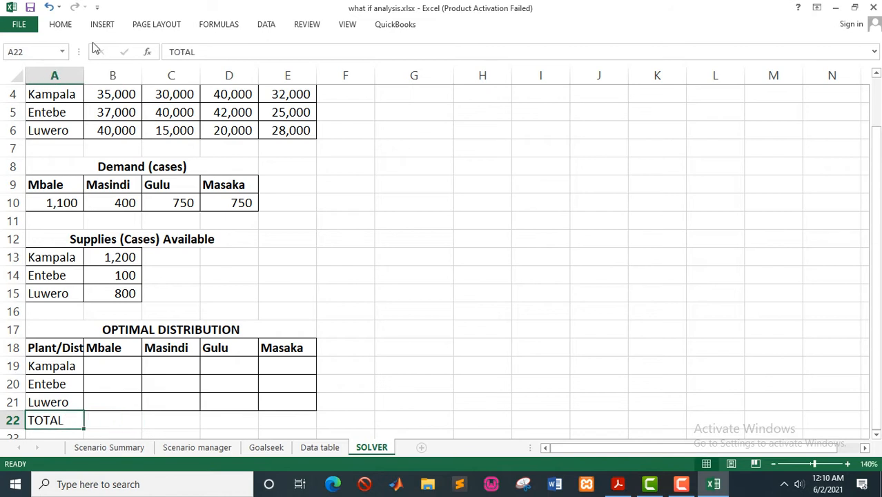
pyautogui.click(61, 24)
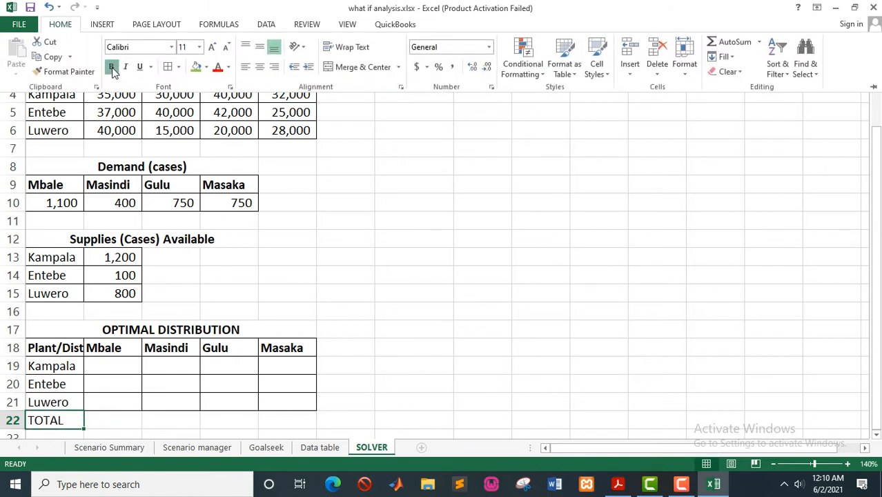
pyautogui.click(110, 66)
pyautogui.click(107, 405)
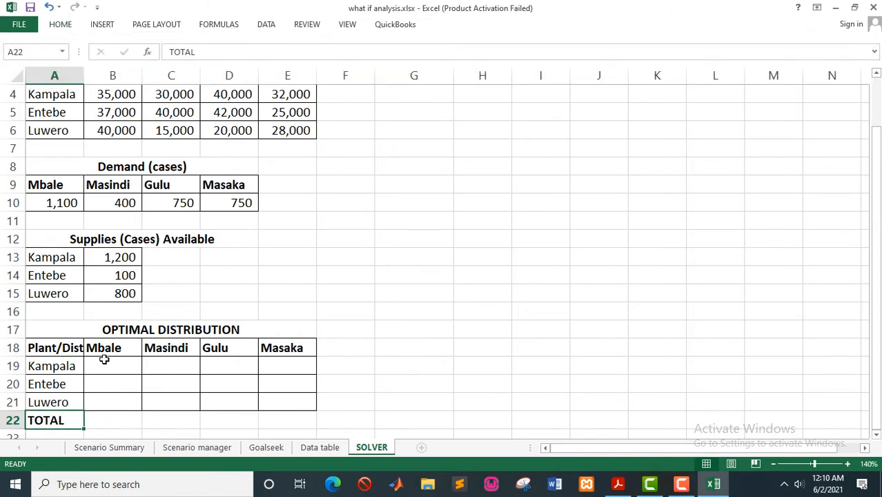
# Total the Mbale column in B22 with =SUM(B19:B21) and fill the formula across to E22.
pyautogui.click(113, 419)
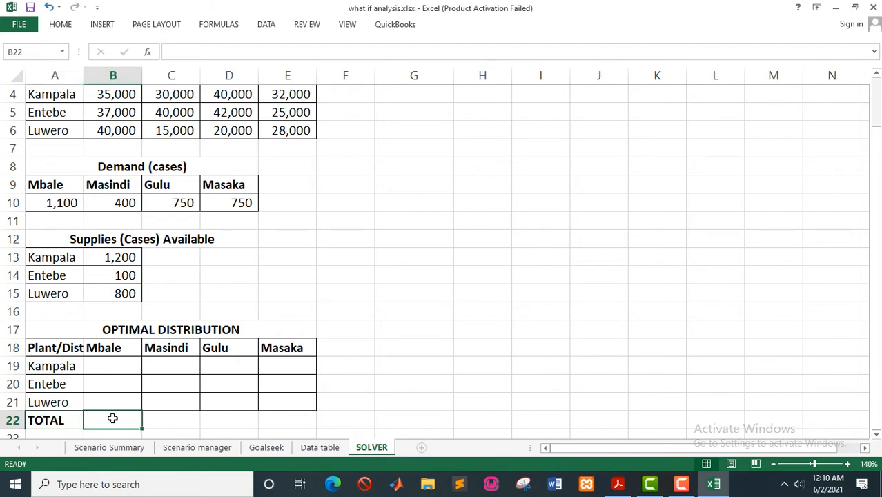
pyautogui.write('=')
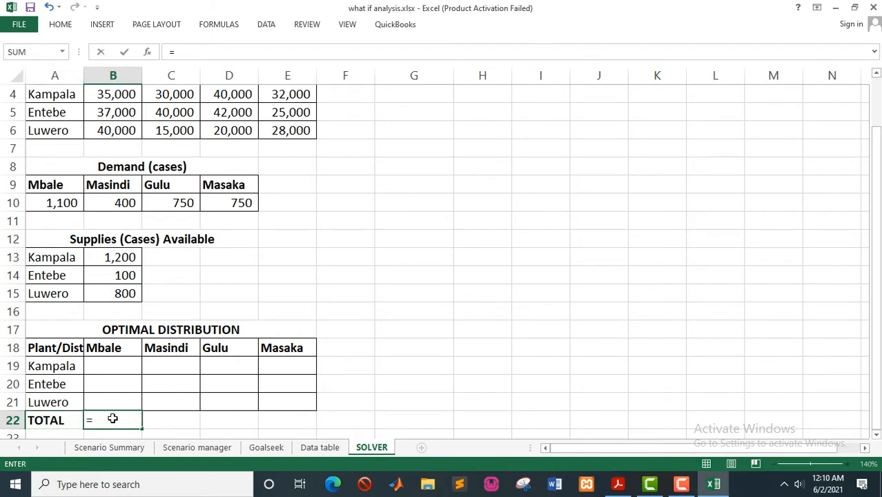
pyautogui.write('sum')
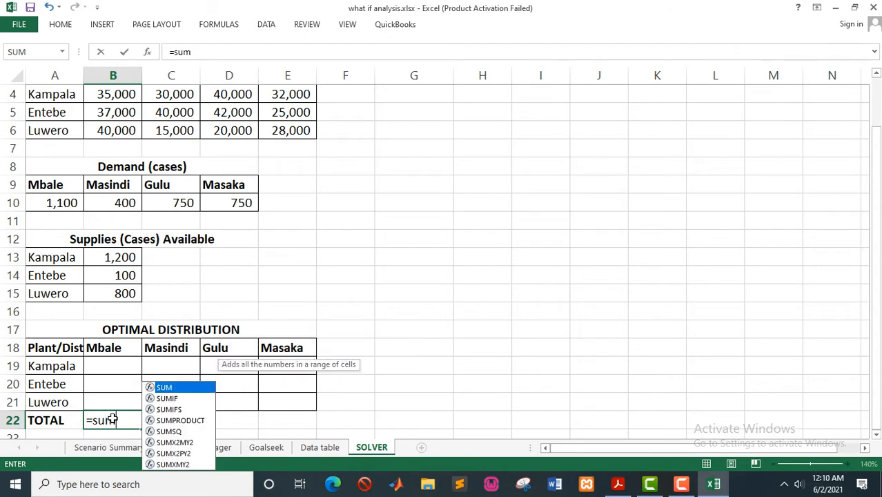
pyautogui.write('(')
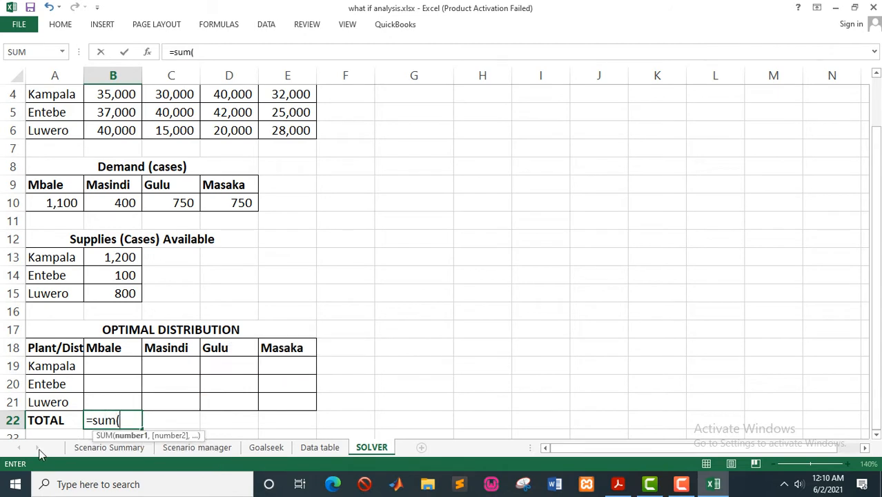
pyautogui.moveTo(114, 365); pyautogui.dragTo(119, 399)
pyautogui.press('Return')
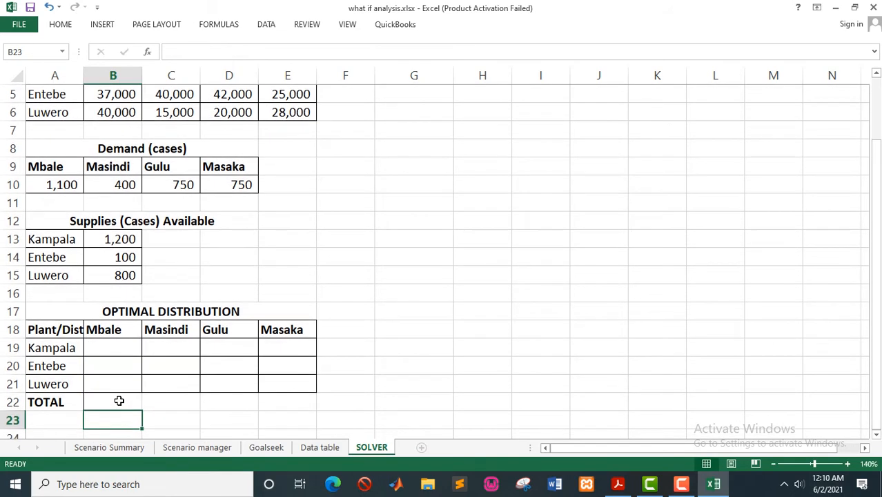
pyautogui.click(119, 403)
pyautogui.moveTo(141, 411); pyautogui.dragTo(299, 407)
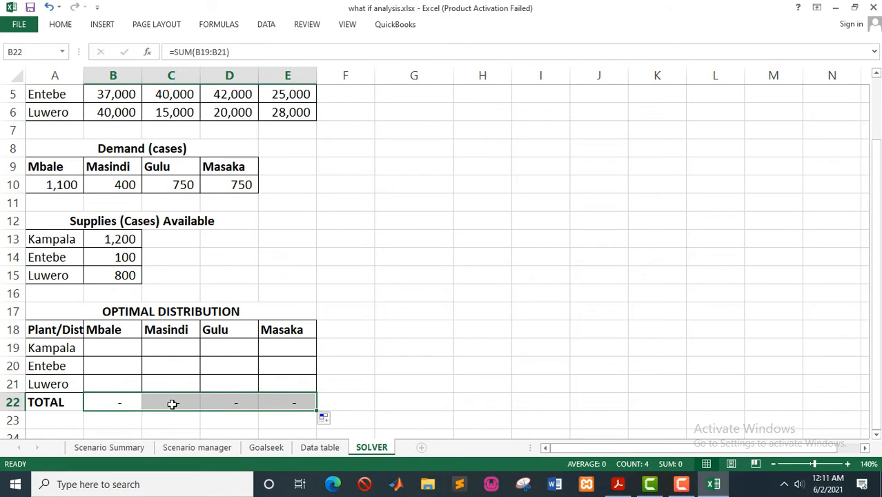
# Enter the heading TOTAL in F18, beside the Masaka heading of the optimal distribution table.
pyautogui.click(287, 333)
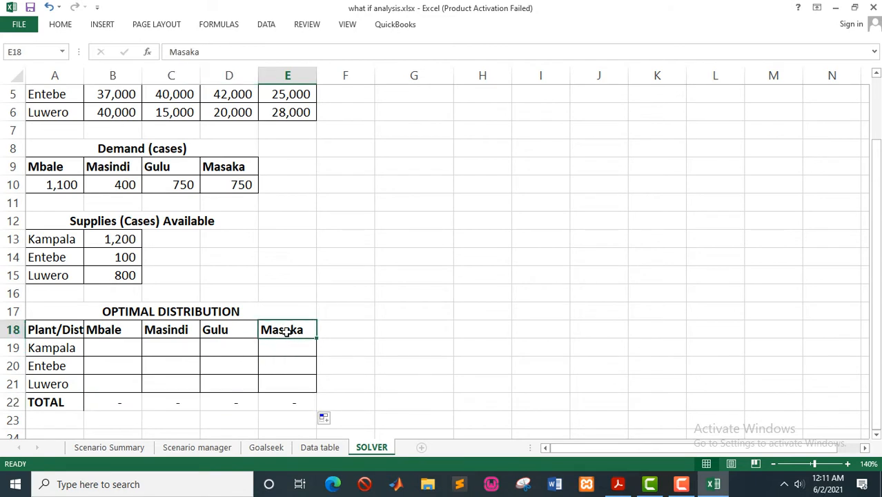
pyautogui.press('Right')
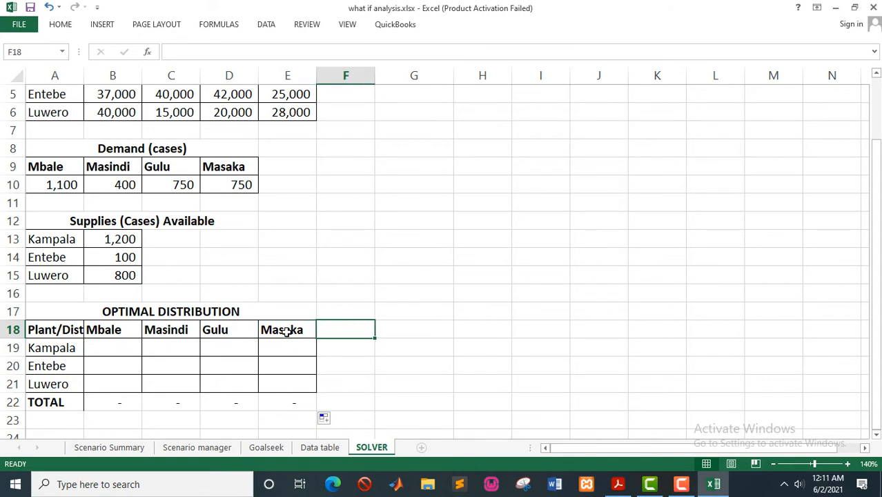
pyautogui.write('TOTAL')
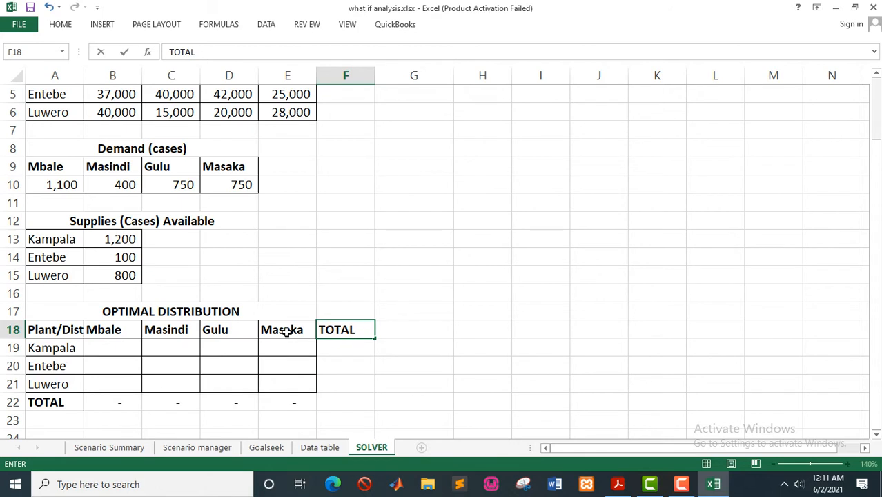
pyautogui.click(113, 349)
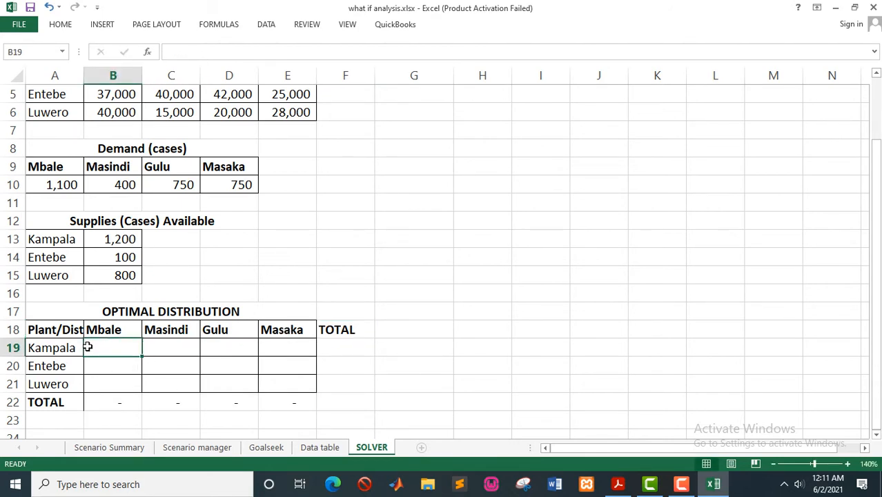
# Total the Kampala row in F19 with =SUM(B19:E19) and fill the formula down to F21.
pyautogui.moveTo(88, 348); pyautogui.dragTo(274, 346)
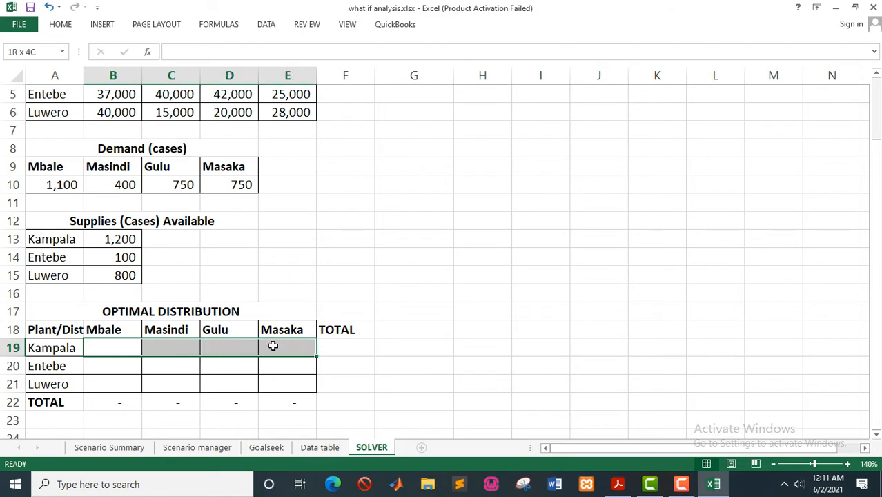
pyautogui.click(343, 348)
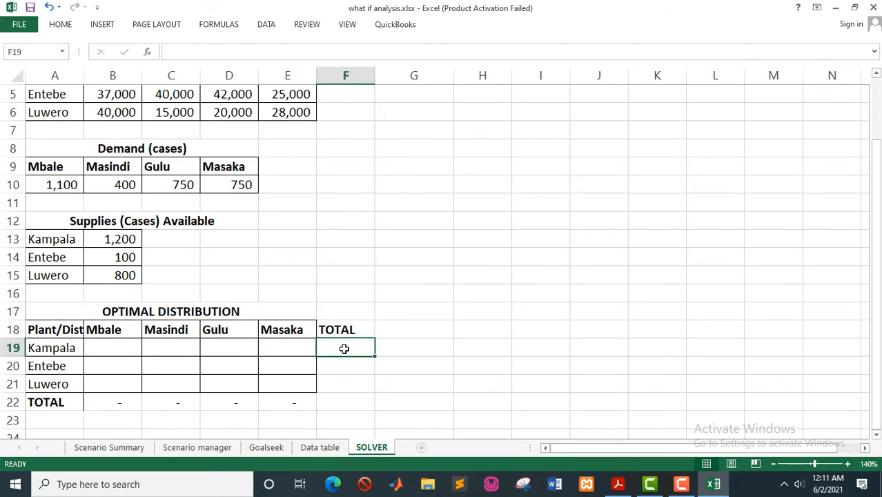
pyautogui.write('=s')
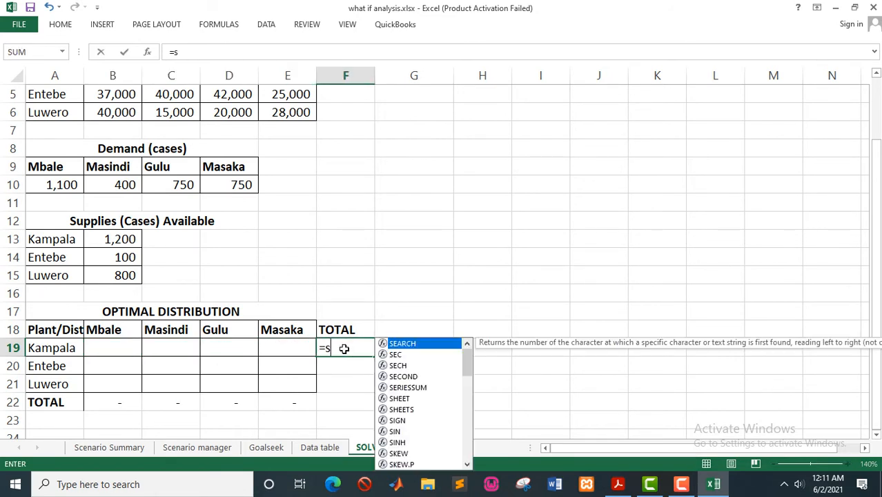
pyautogui.write('um(')
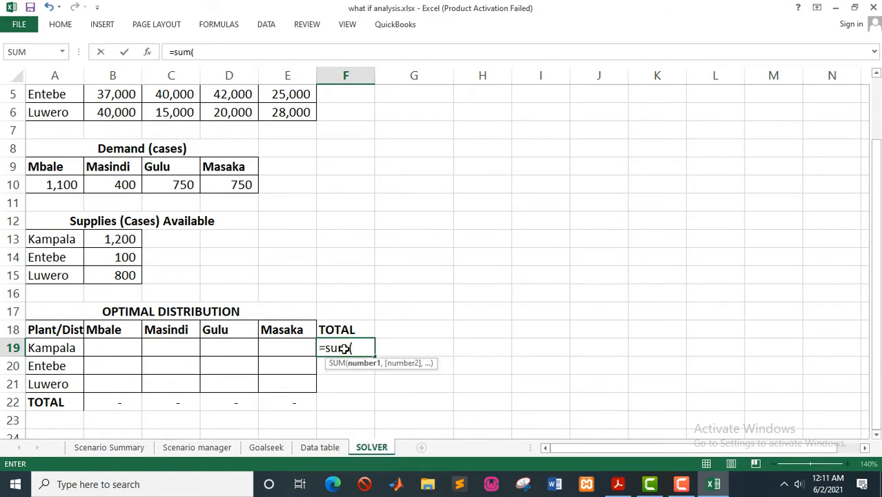
pyautogui.moveTo(89, 347); pyautogui.dragTo(283, 343)
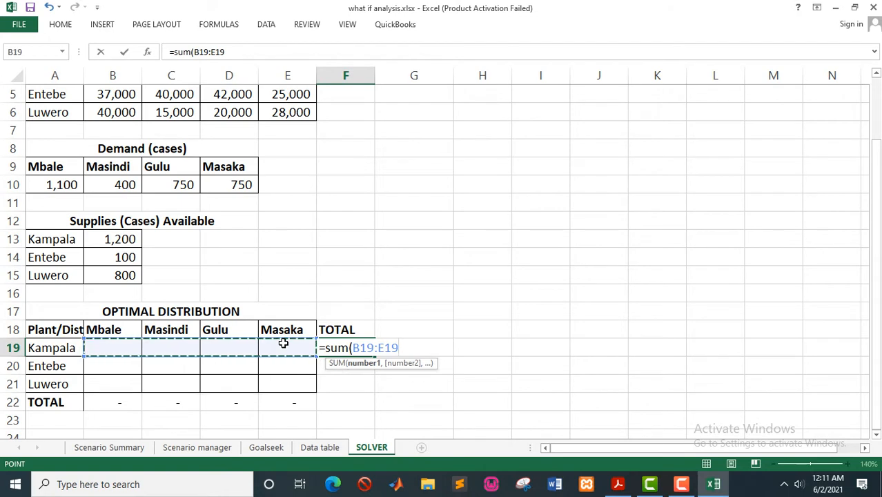
pyautogui.press('Return')
pyautogui.click(347, 345)
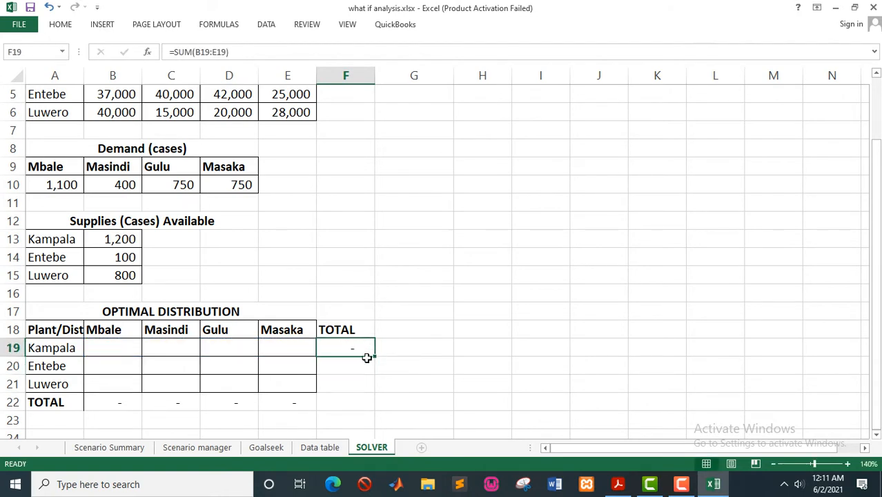
pyautogui.moveTo(377, 356); pyautogui.dragTo(377, 390)
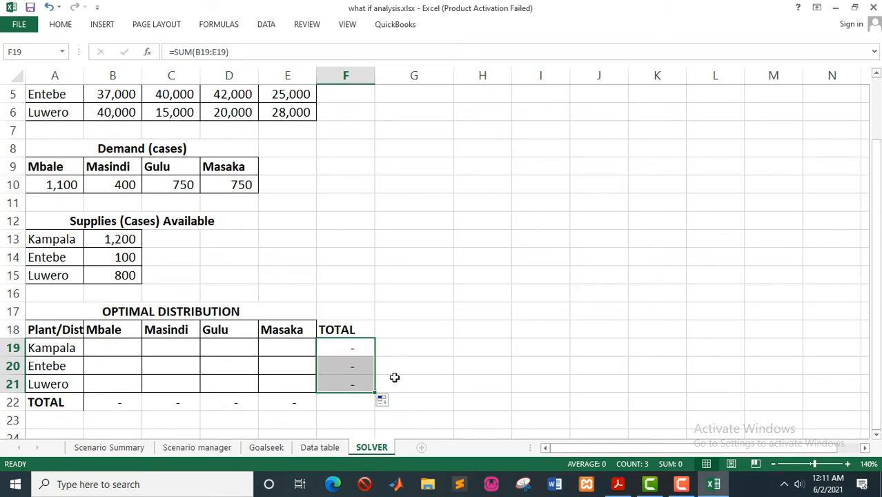
# Review the Solver task in excel guide.pdf in Adobe Acrobat Reader, and enter the label OBJECTIVE in G18 of the Excel sheet.
pyautogui.click(410, 330)
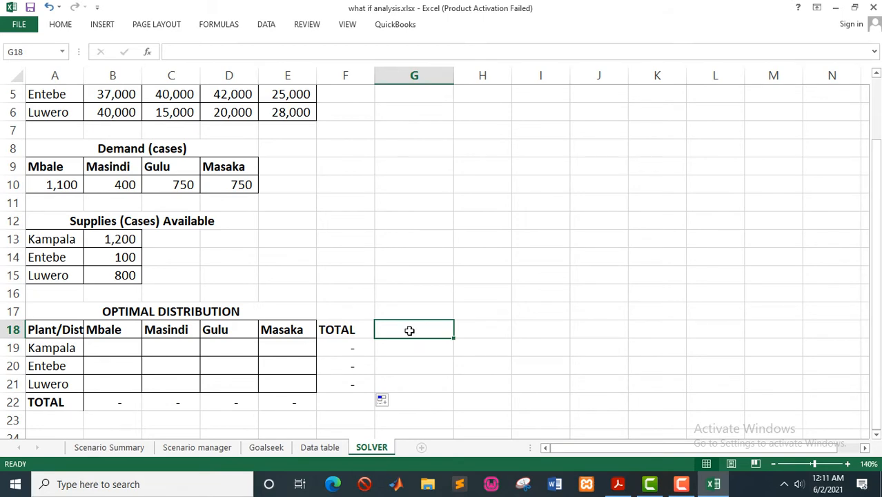
pyautogui.click(618, 484)
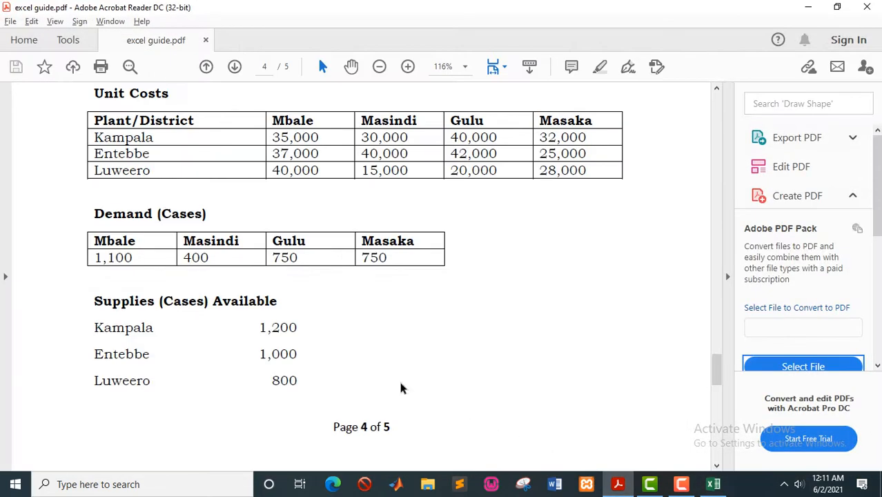
pyautogui.scroll(-8, 315, 348)
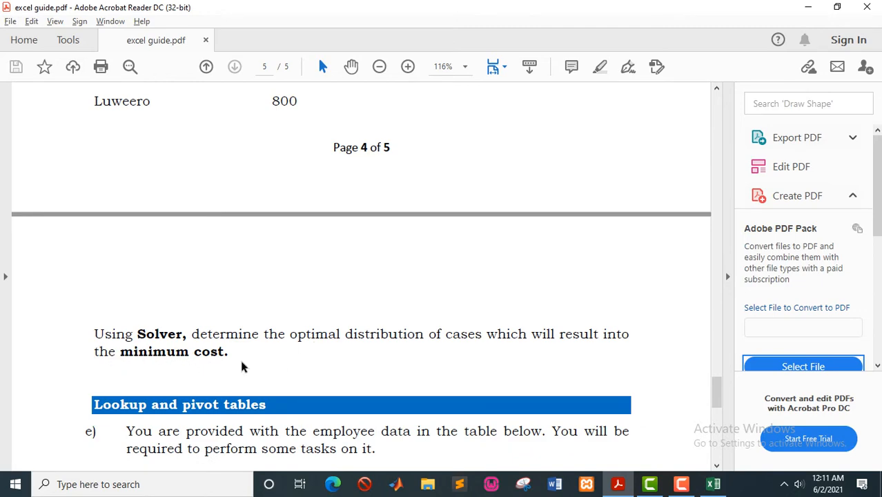
pyautogui.scroll(10, 242, 366)
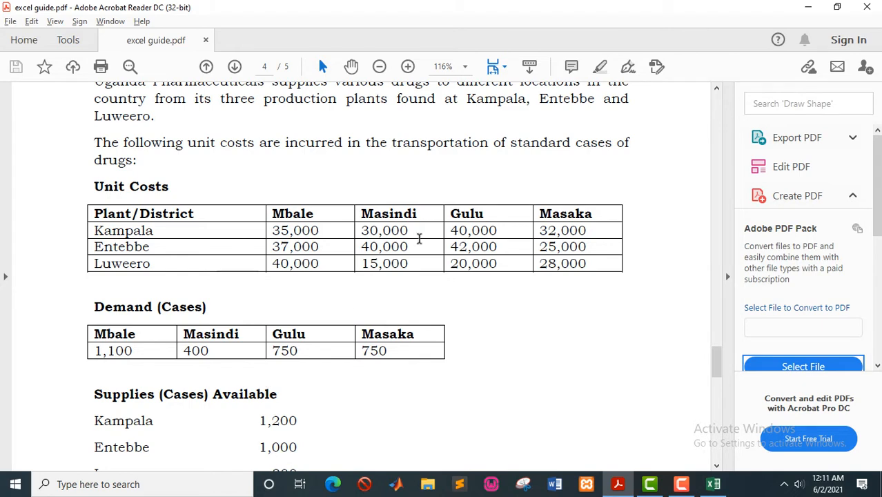
pyautogui.click(809, 8)
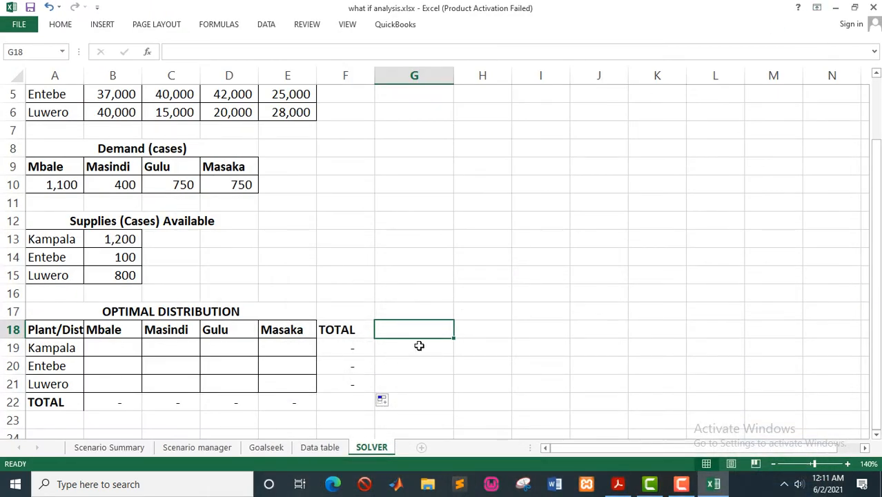
pyautogui.write('O')
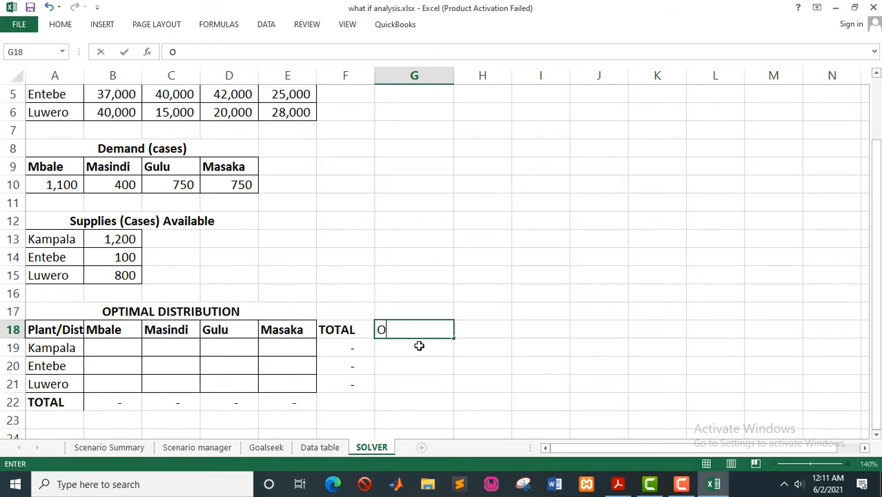
pyautogui.write('BJECTIVE')
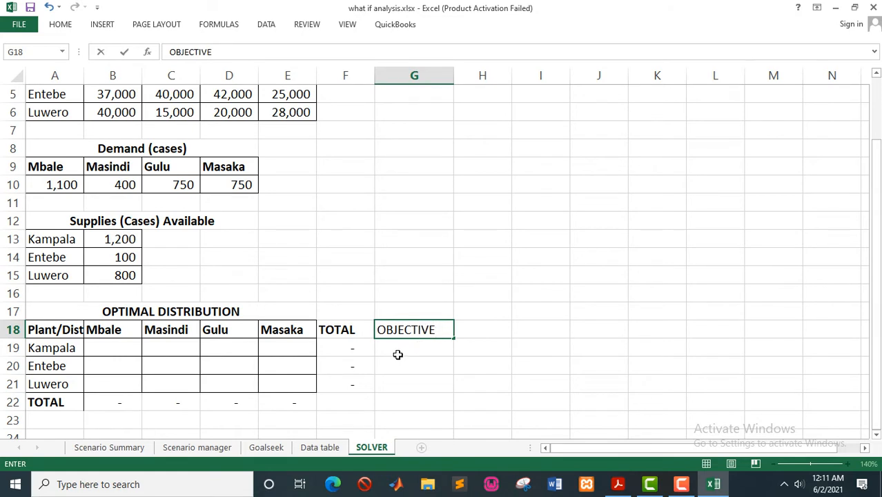
pyautogui.press('Return')
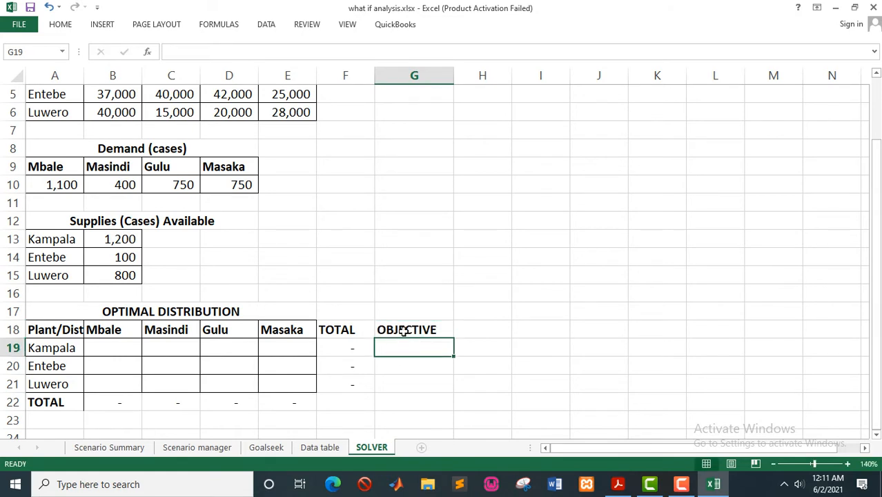
# Begin a SUMPRODUCT formula in H18, beside the OBJECTIVE label, with the cost range B4:E6 as its first array.
pyautogui.click(470, 328)
pyautogui.scroll(1, 379, 364)
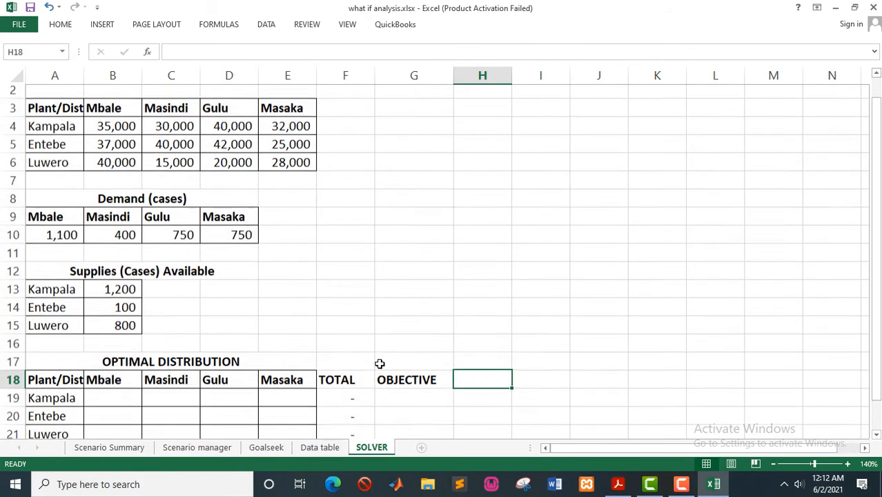
pyautogui.scroll(1, 379, 364)
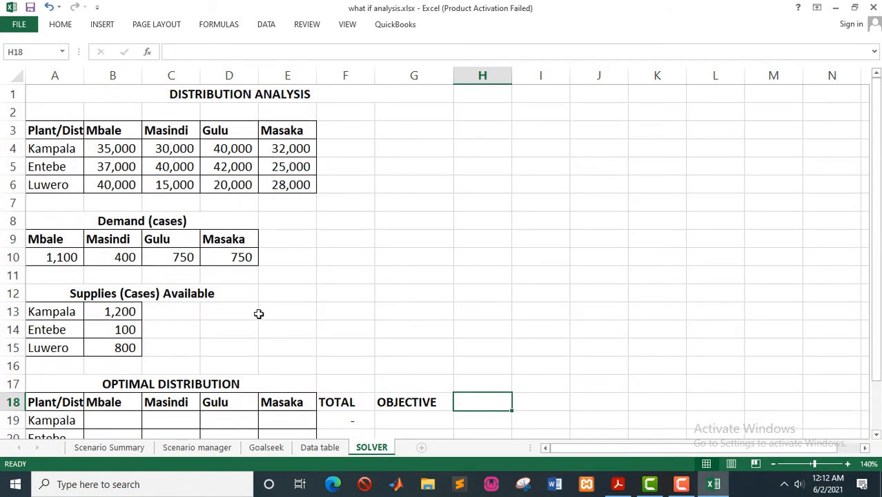
pyautogui.scroll(-3, 294, 374)
pyautogui.scroll(1, 287, 377)
pyautogui.scroll(3, 283, 378)
pyautogui.scroll(-3, 122, 157)
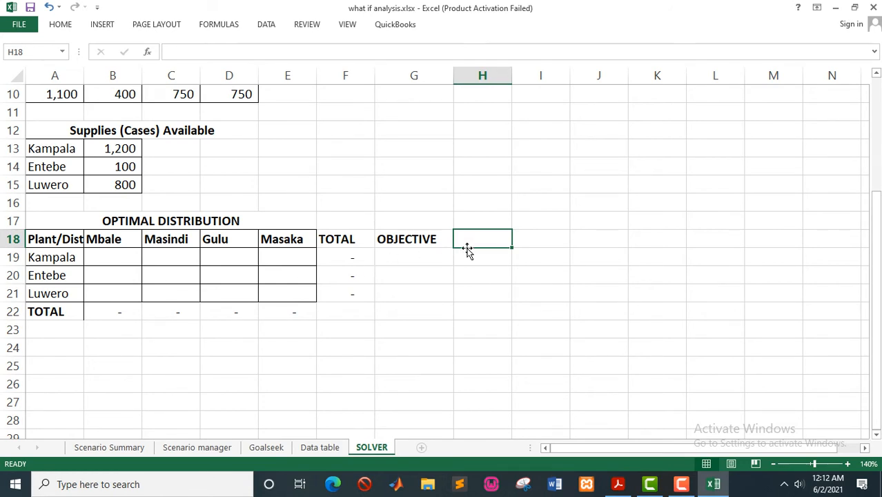
pyautogui.write('=')
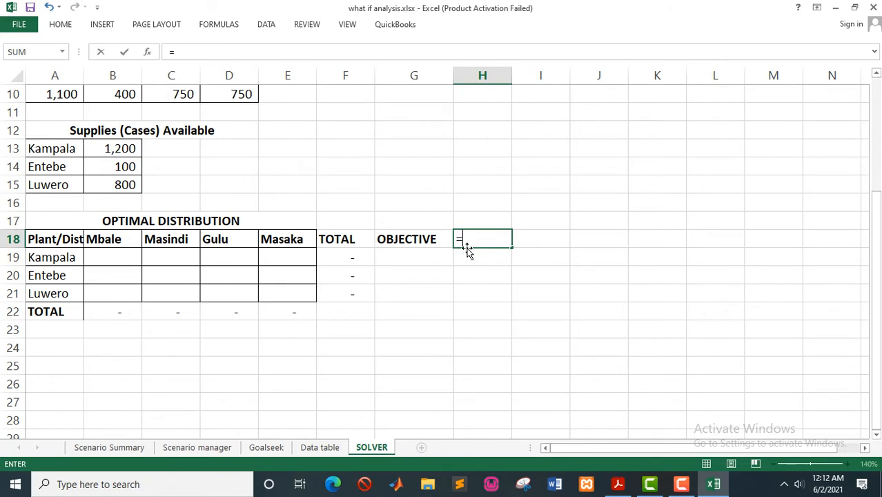
pyautogui.write('su')
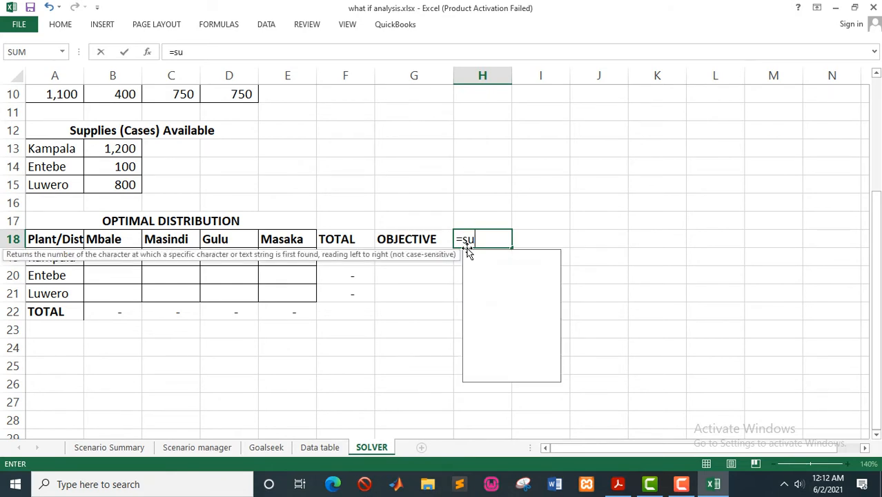
pyautogui.write('mpro')
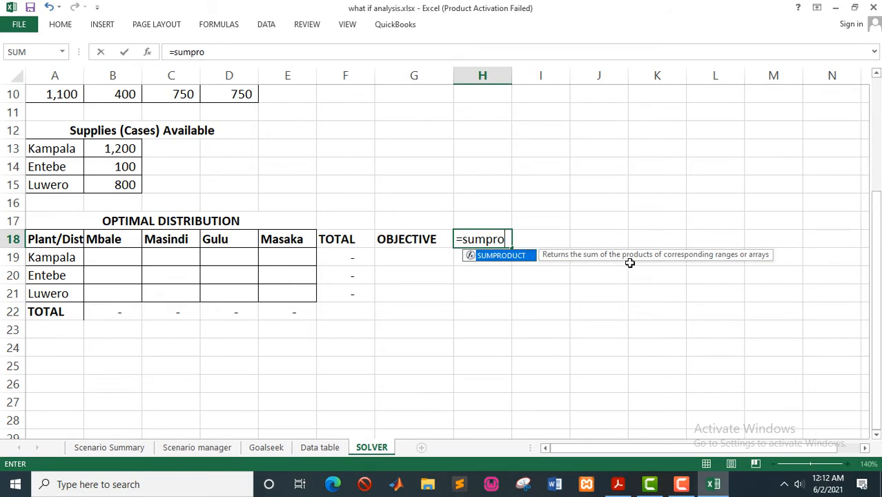
pyautogui.doubleClick(503, 256)
pyautogui.scroll(1, 402, 259)
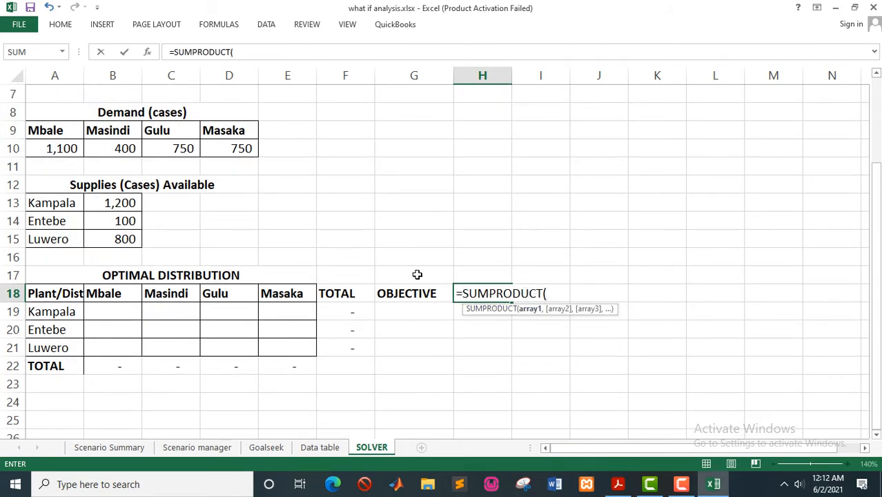
pyautogui.scroll(2, 417, 275)
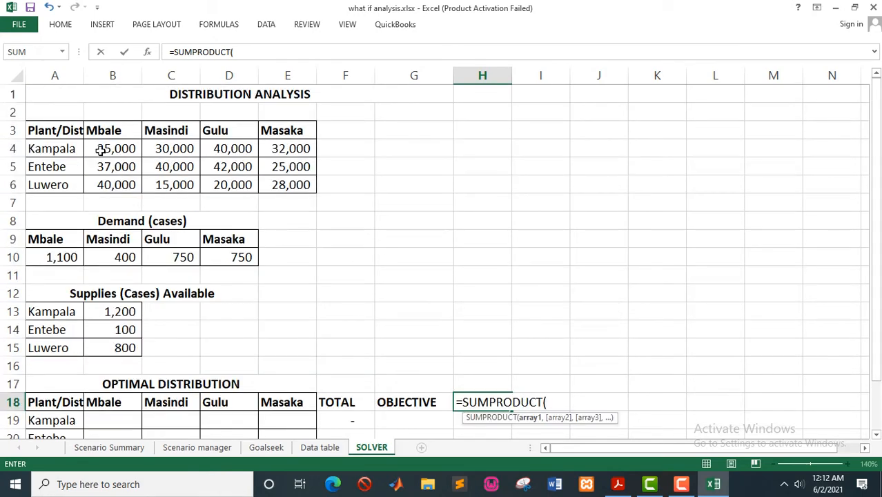
pyautogui.moveTo(100, 151); pyautogui.dragTo(266, 183)
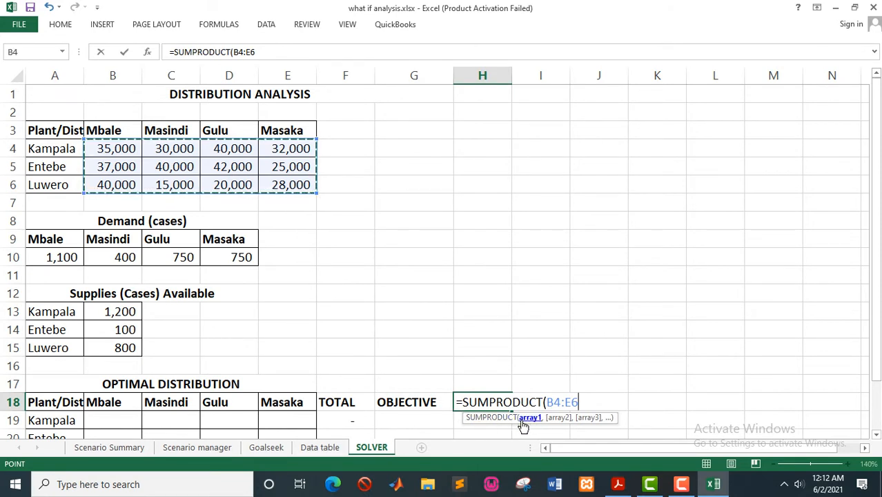
# Complete the SUMPRODUCT formula in H18 with the optimal distribution cells B19:E21 as the second array.
pyautogui.write(',')
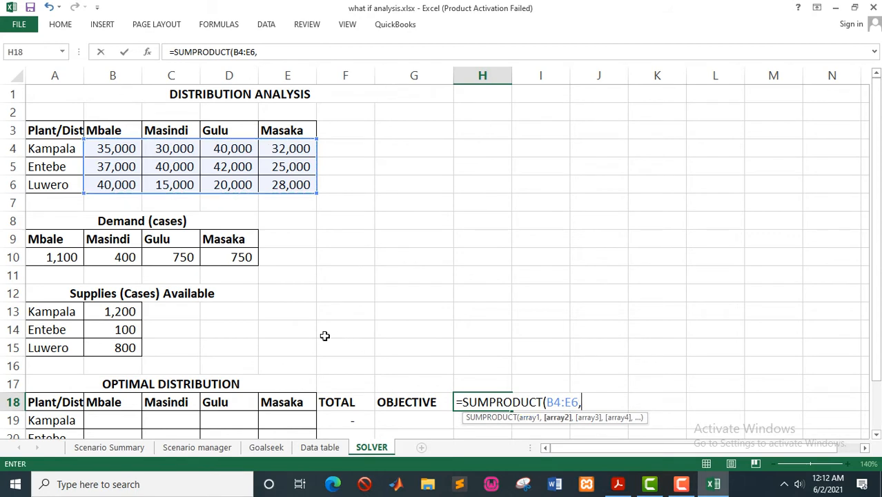
pyautogui.scroll(-3, 325, 335)
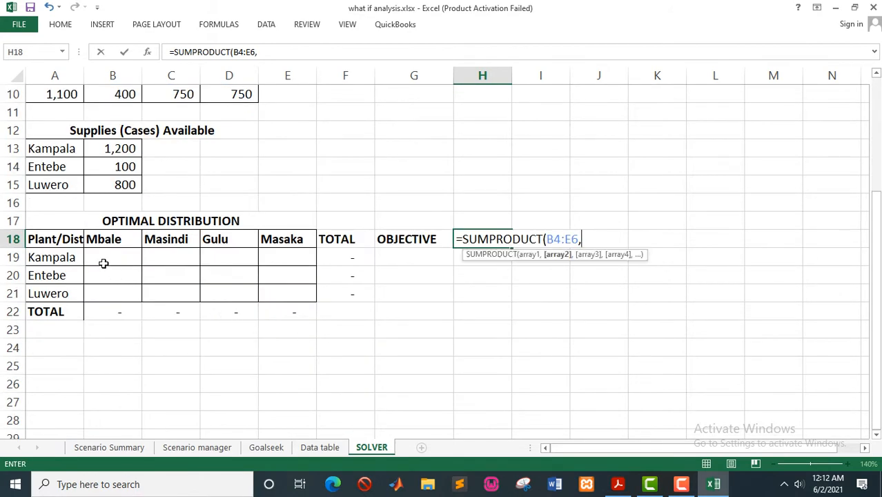
pyautogui.moveTo(101, 259); pyautogui.dragTo(273, 290)
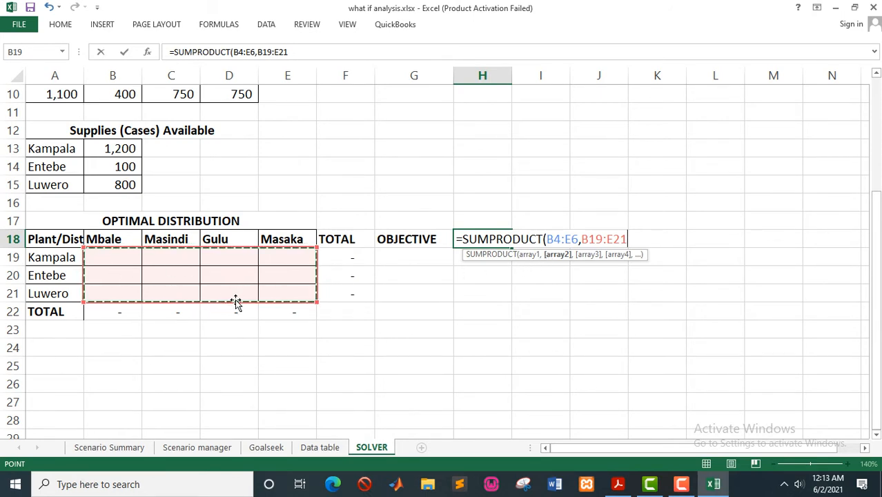
pyautogui.write(')')
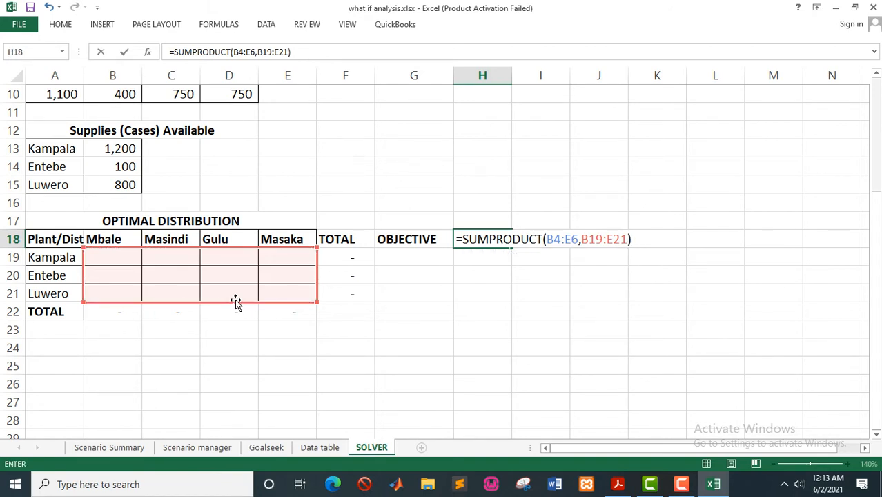
pyautogui.press('Return')
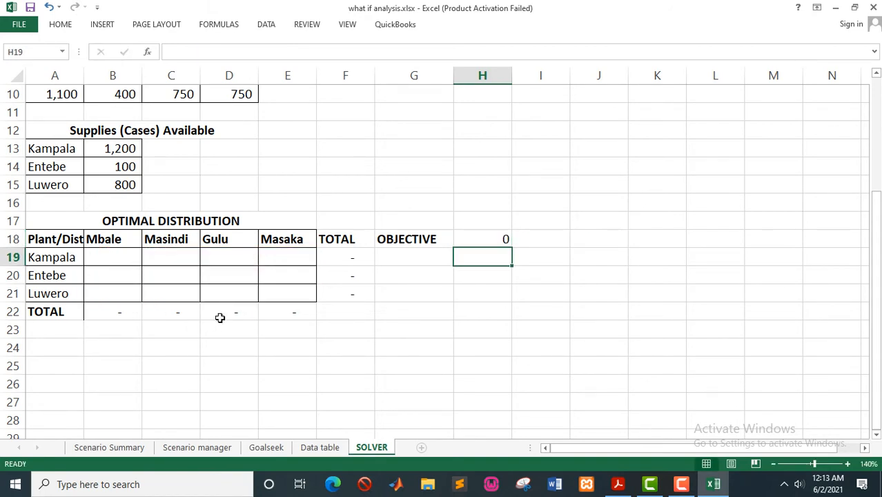
# Enter a trial quantity of 10 in B19 for Kampala to Mbale and check the objective against the cost table.
pyautogui.scroll(1, 221, 314)
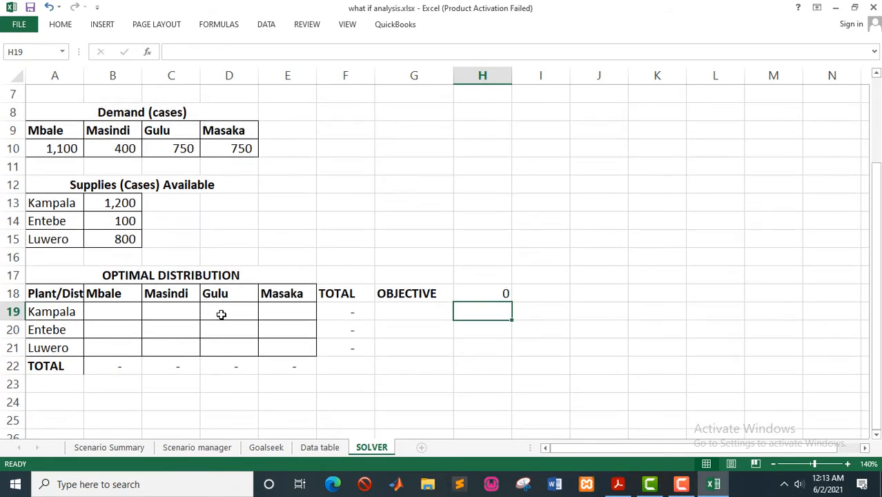
pyautogui.scroll(2, 221, 314)
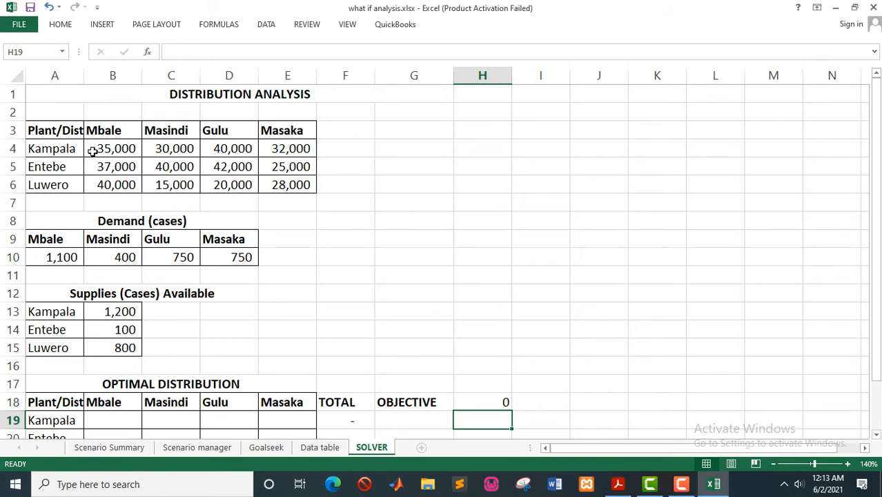
pyautogui.scroll(-4, 162, 199)
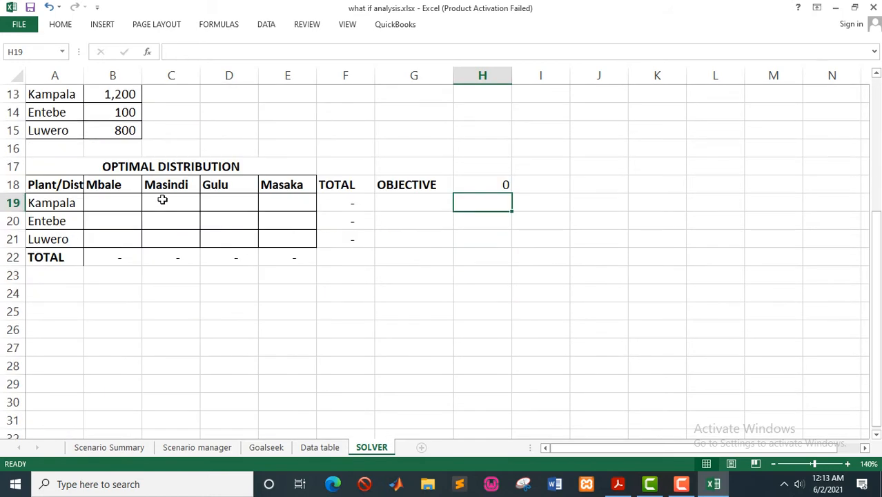
pyautogui.click(119, 205)
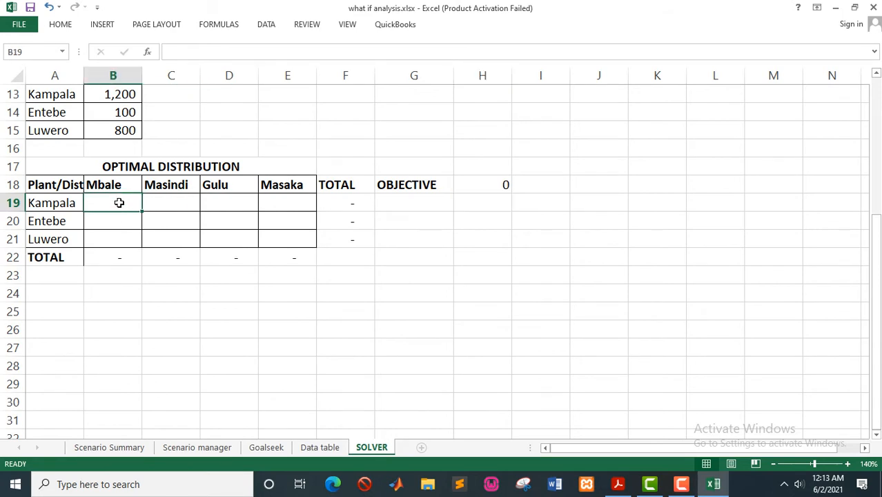
pyautogui.write('10')
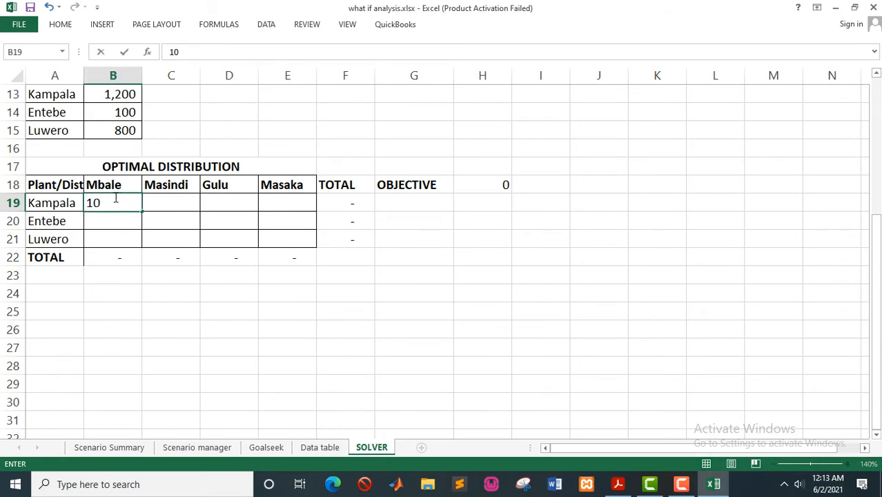
pyautogui.press('Return')
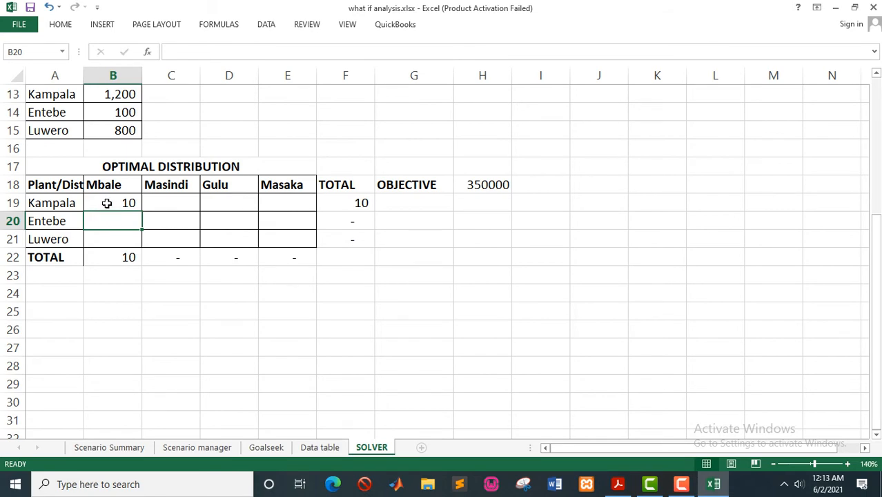
pyautogui.scroll(4, 108, 203)
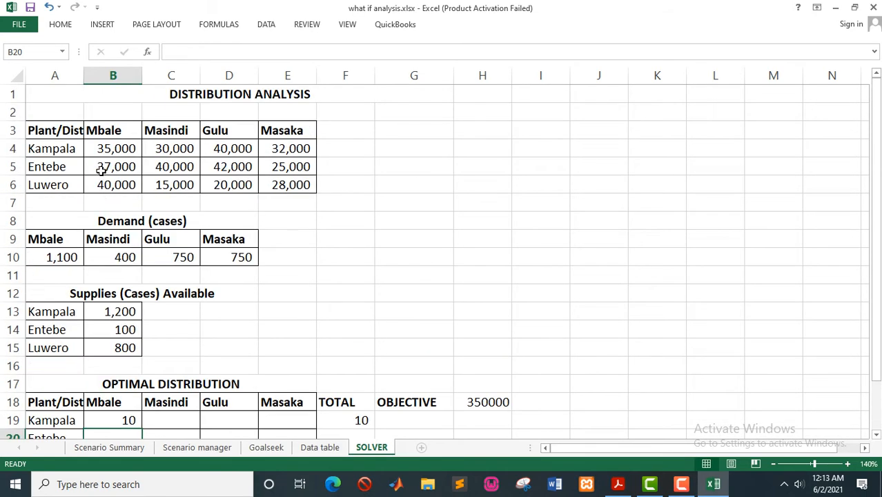
pyautogui.scroll(-1, 102, 147)
pyautogui.scroll(-3, 105, 187)
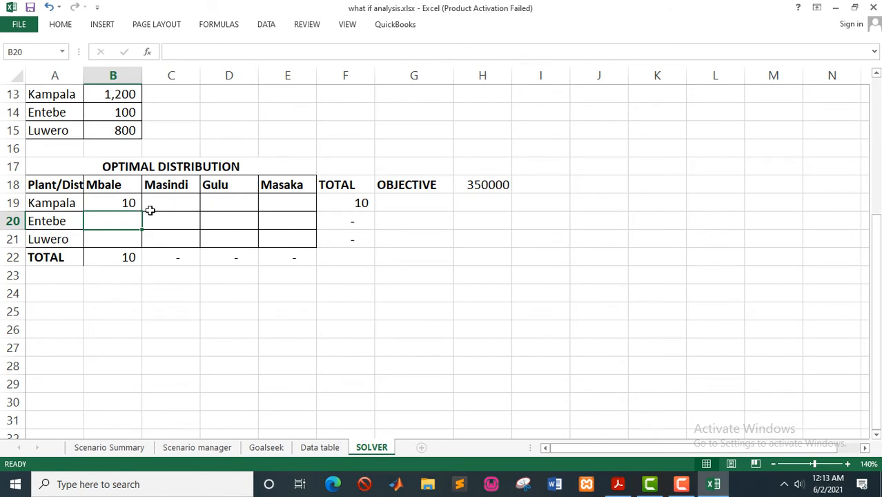
# Clear the trial quantity from B19 of the optimal distribution table.
pyautogui.click(128, 202)
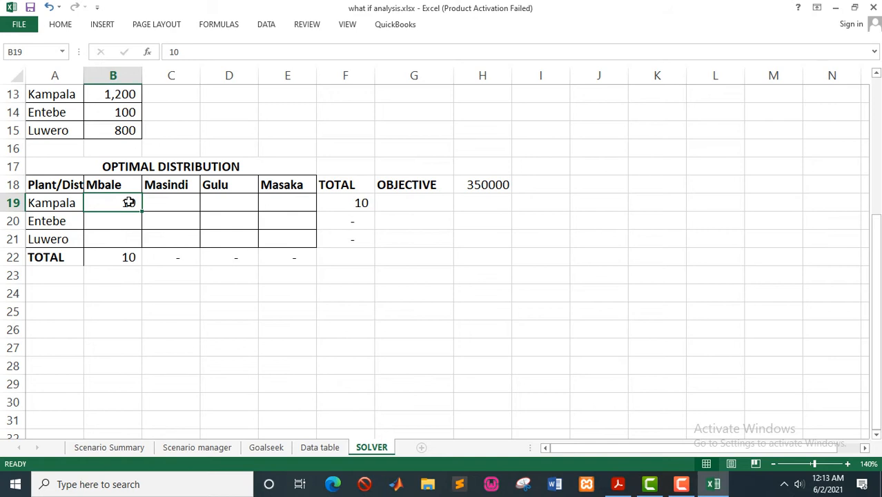
pyautogui.press('BackSpace')
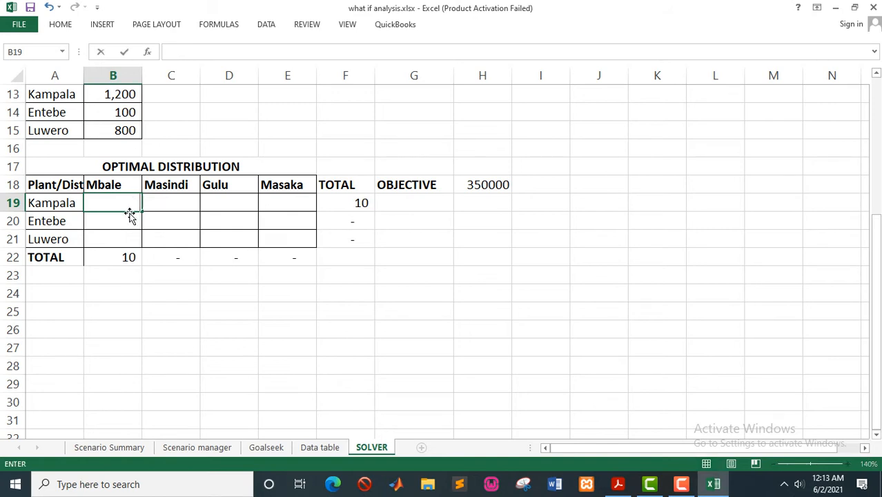
pyautogui.click(129, 218)
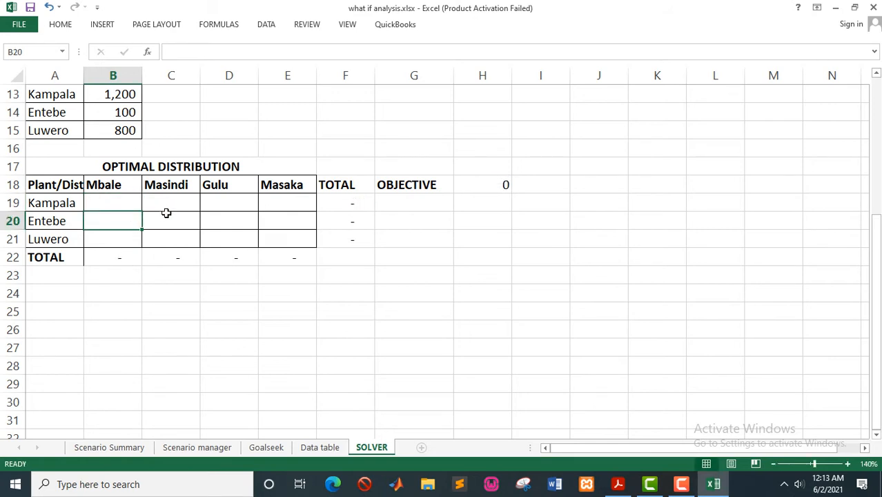
# Open Solver with the objective set to the formula cell H18 and set the goal to Min.
pyautogui.scroll(2, 144, 228)
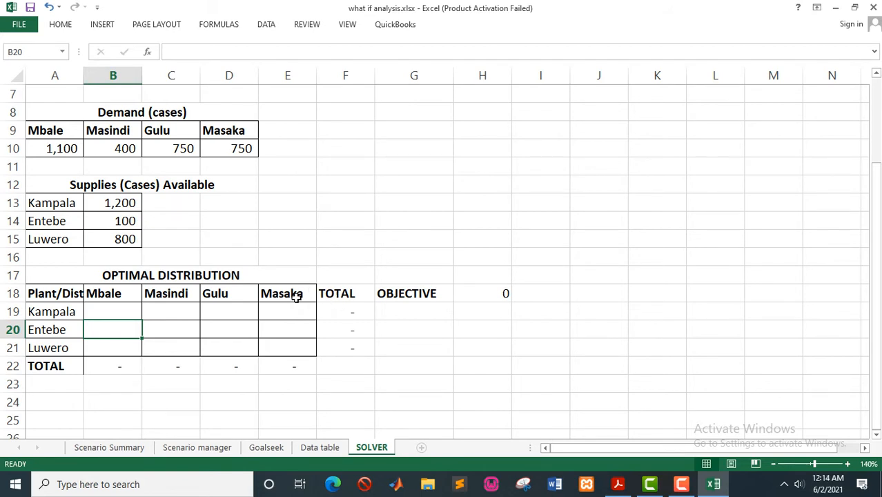
pyautogui.click(473, 295)
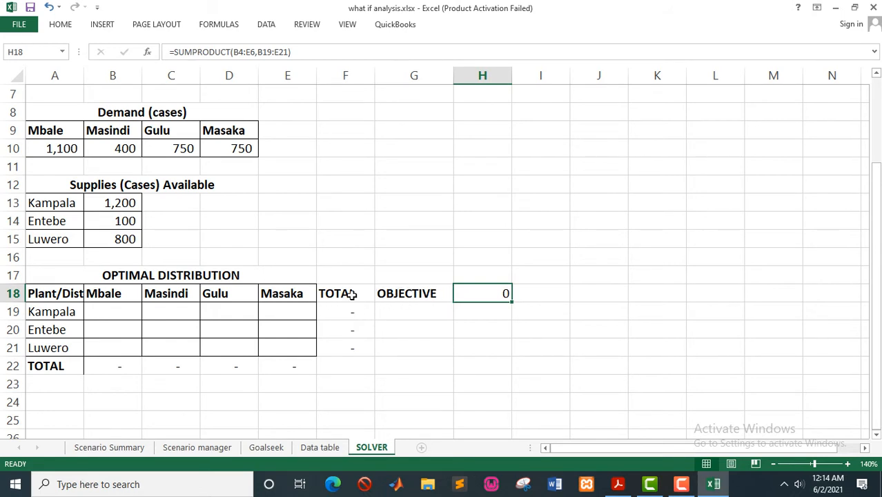
pyautogui.click(267, 29)
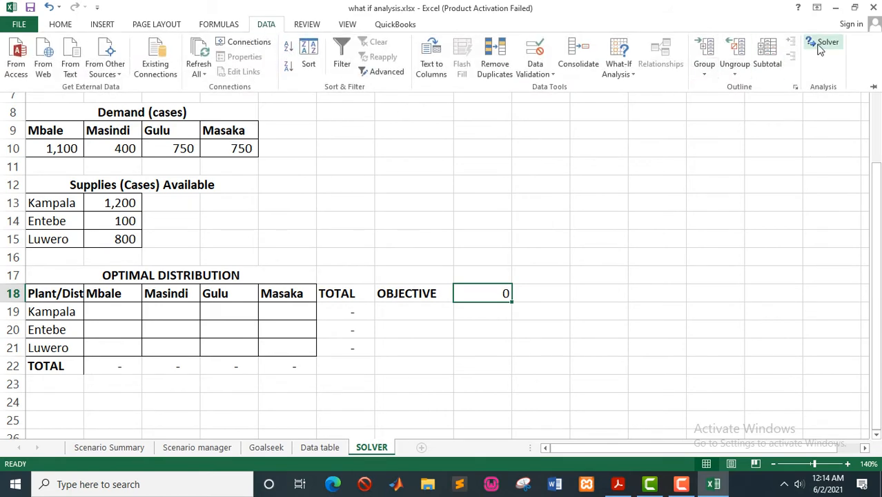
pyautogui.click(824, 44)
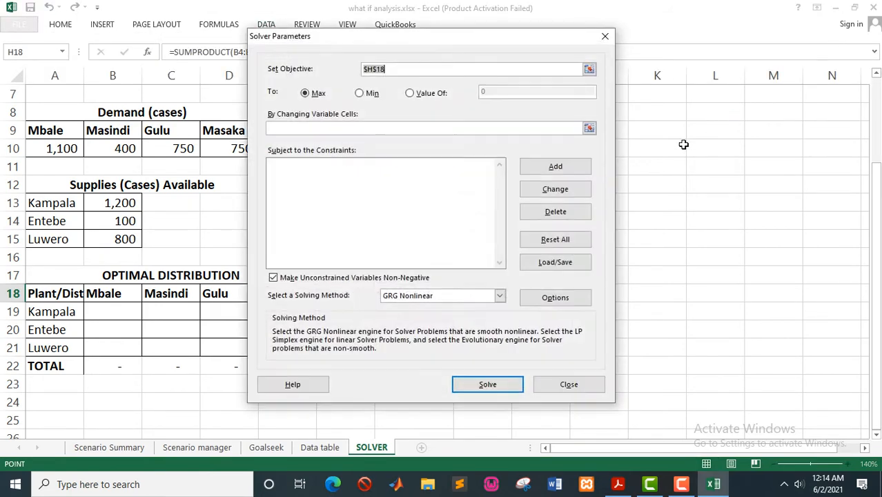
pyautogui.moveTo(431, 43); pyautogui.dragTo(703, 57)
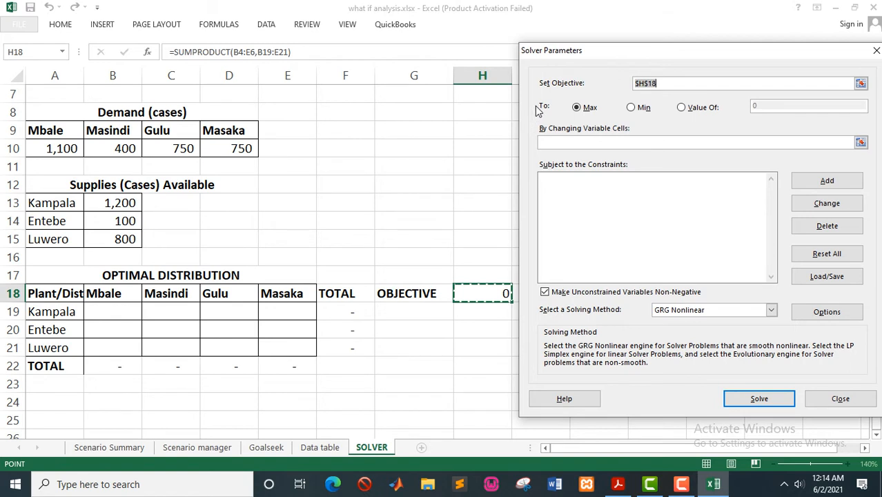
pyautogui.click(634, 110)
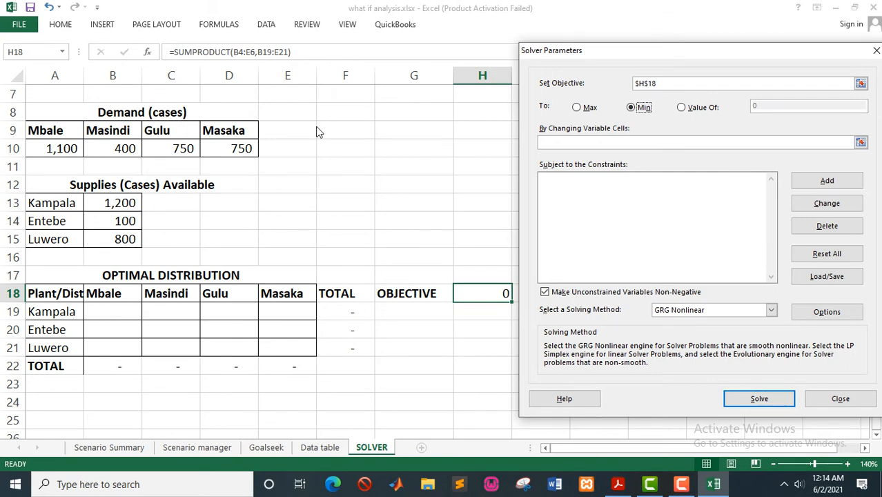
# Set Solver's changing variable cells to the optimal distribution range B19:E21.
pyautogui.click(550, 143)
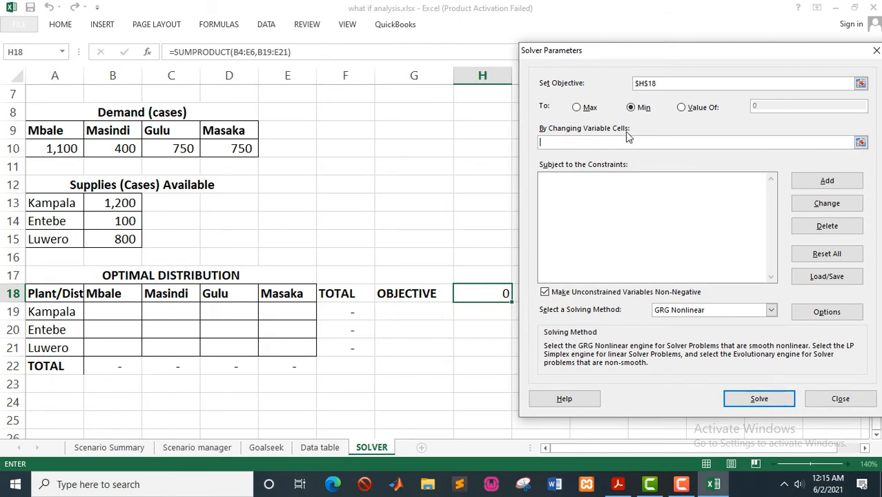
pyautogui.click(861, 143)
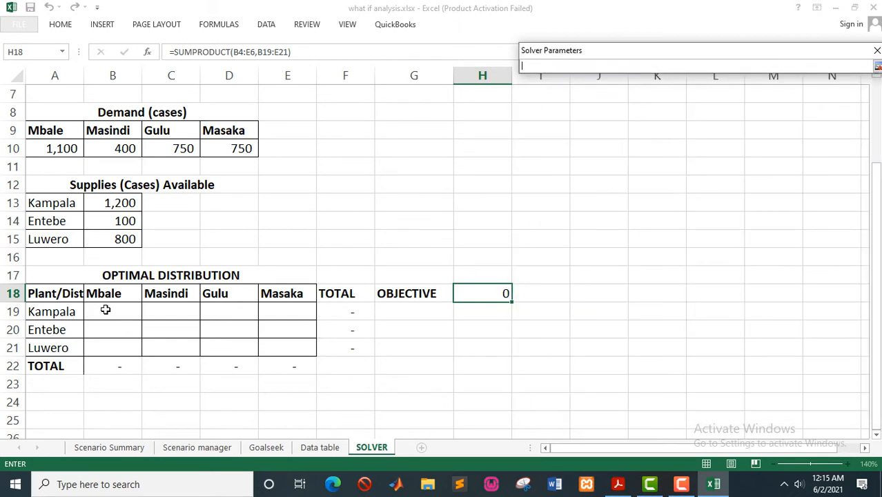
pyautogui.moveTo(105, 310); pyautogui.dragTo(277, 347)
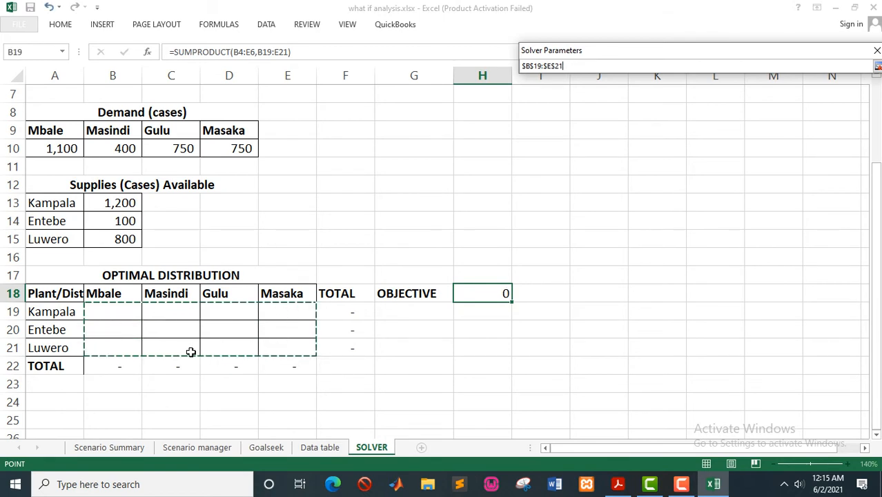
pyautogui.press('Return')
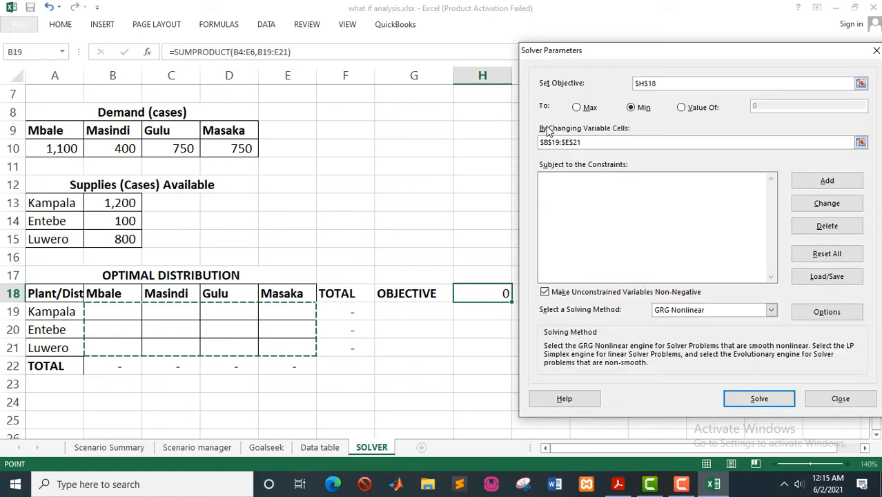
# Switch to the excel guide PDF to check the demand and supply figures, and return to the Excel workbook.
pyautogui.click(607, 143)
pyautogui.click(618, 484)
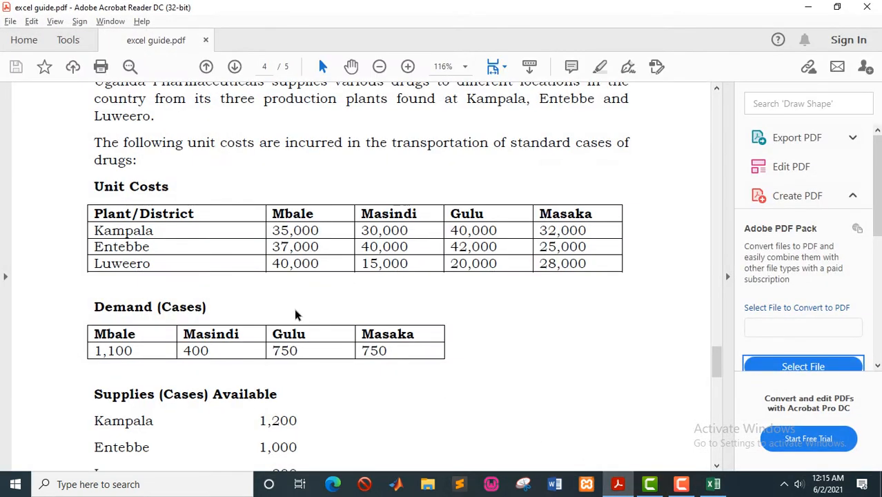
pyautogui.scroll(-2, 236, 374)
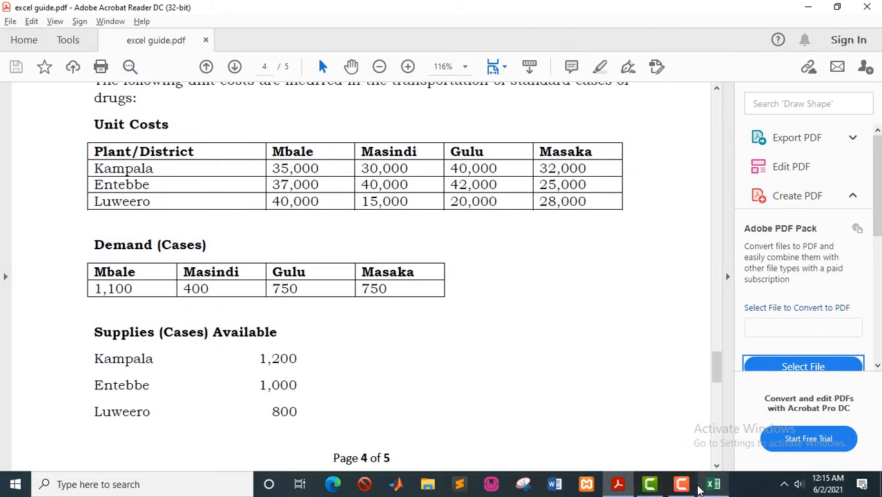
pyautogui.click(713, 486)
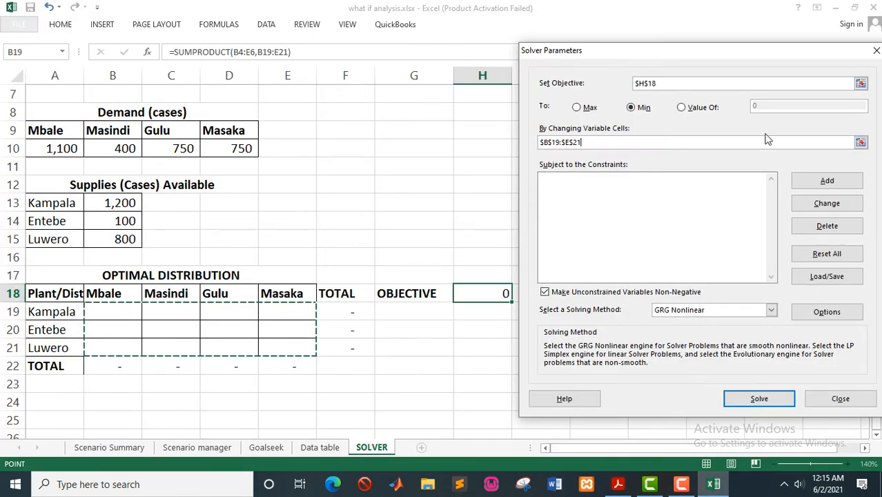
# Close Solver and correct the Entebe supply in B14 to 1,000 cases.
pyautogui.click(841, 399)
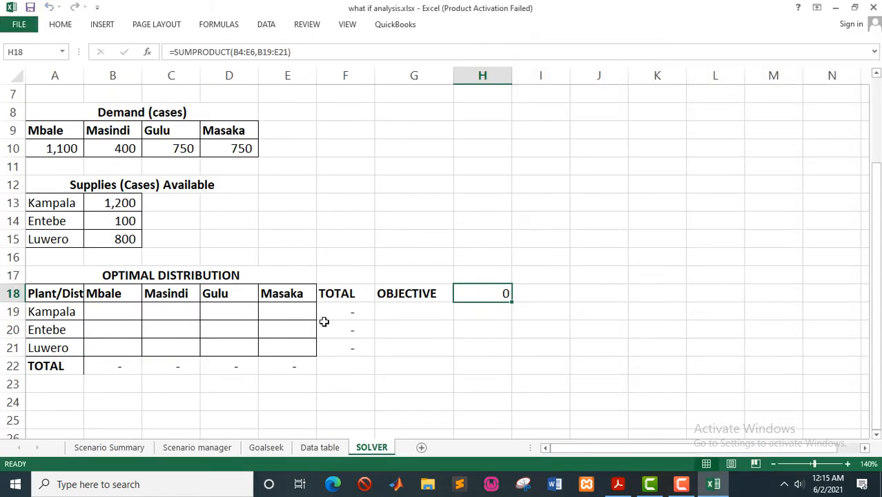
pyautogui.doubleClick(121, 221)
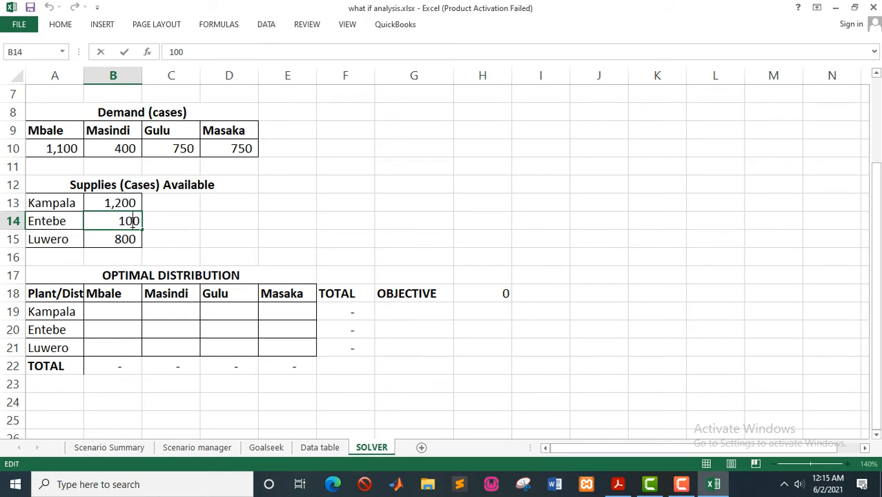
pyautogui.write('0')
pyautogui.click(160, 233)
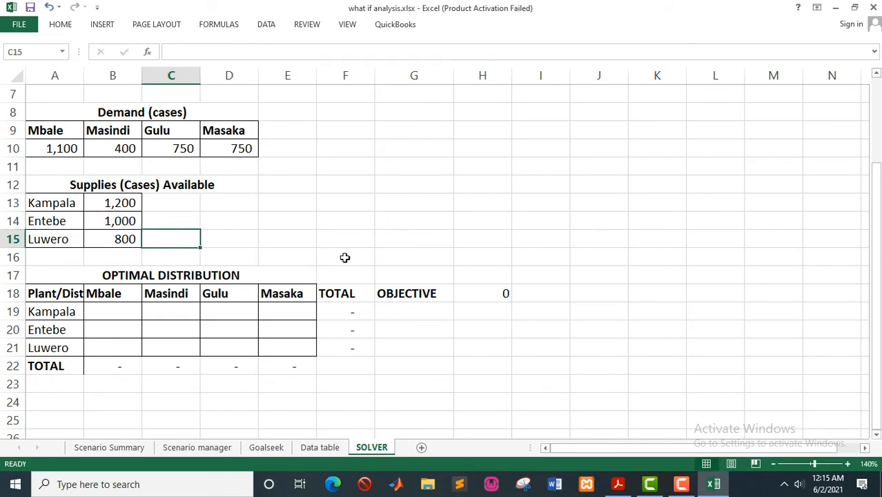
# Reopen Solver on objective cell H18 and add a constraint making the Mbale total B22 equal to its demand in A10.
pyautogui.click(488, 293)
pyautogui.click(266, 24)
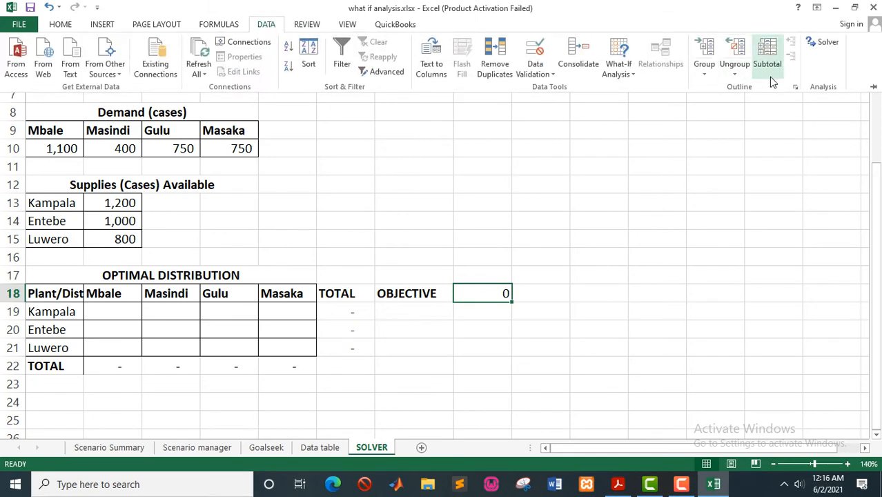
pyautogui.click(824, 41)
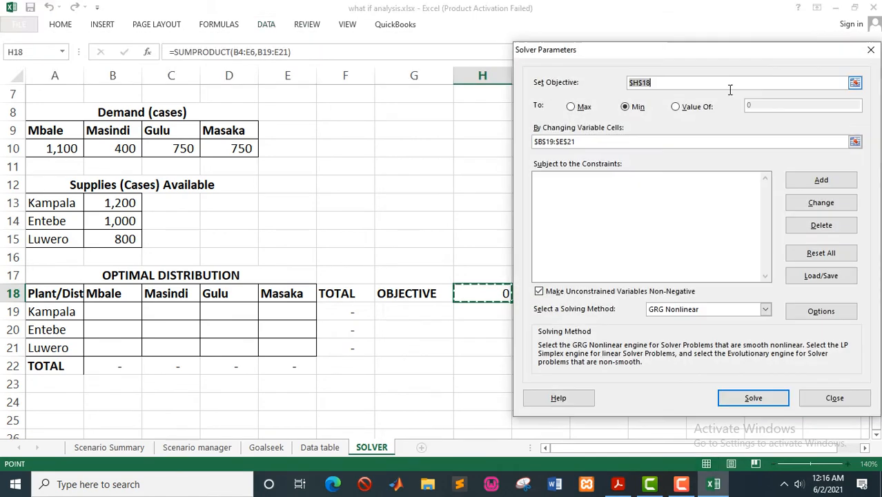
pyautogui.click(583, 143)
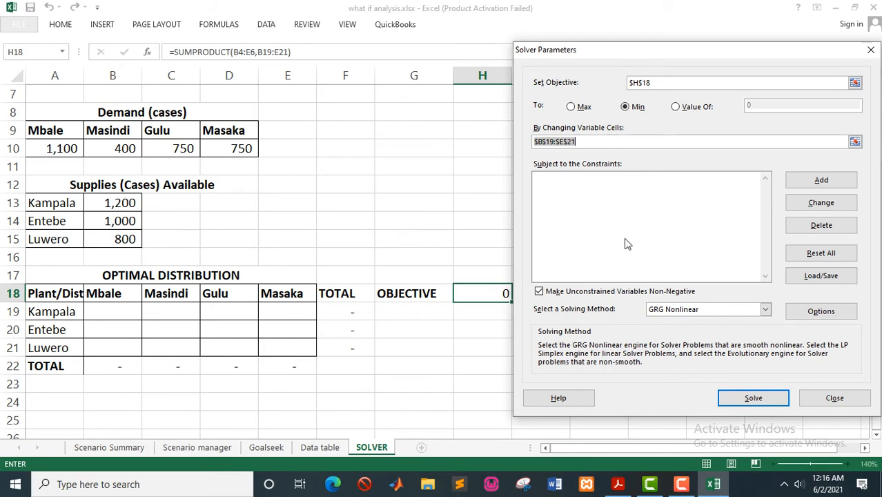
pyautogui.click(798, 187)
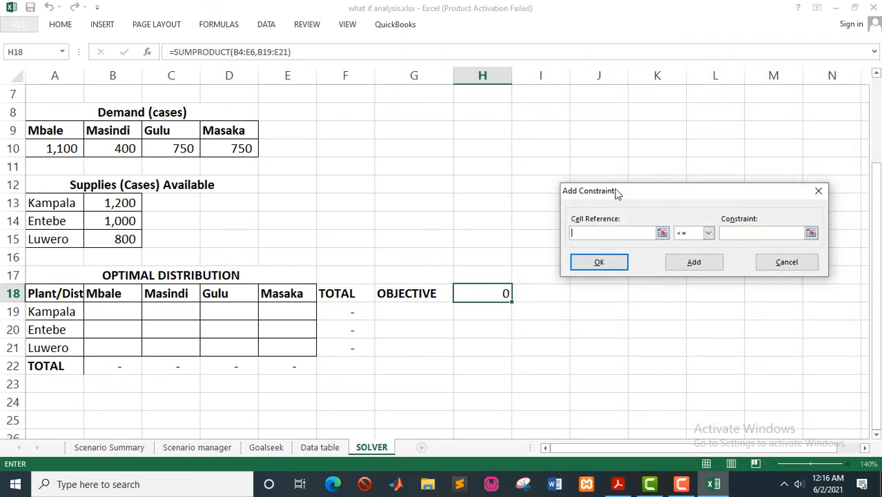
pyautogui.moveTo(617, 192); pyautogui.dragTo(564, 149)
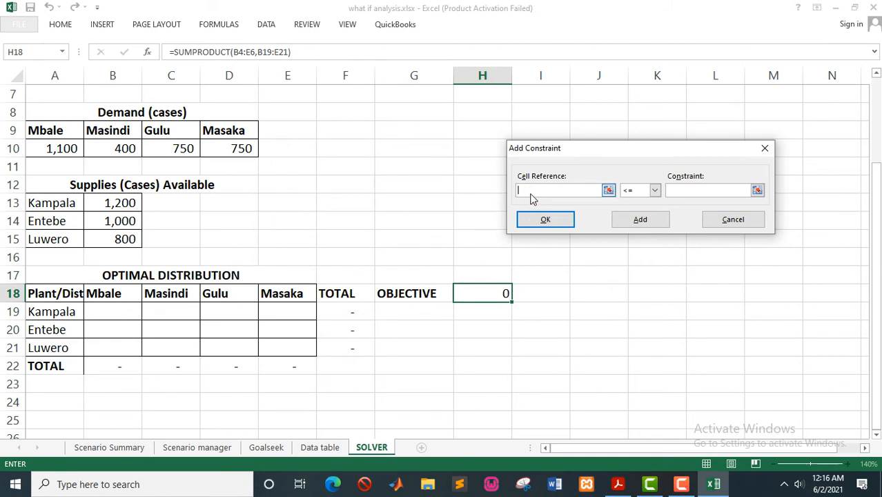
pyautogui.click(111, 365)
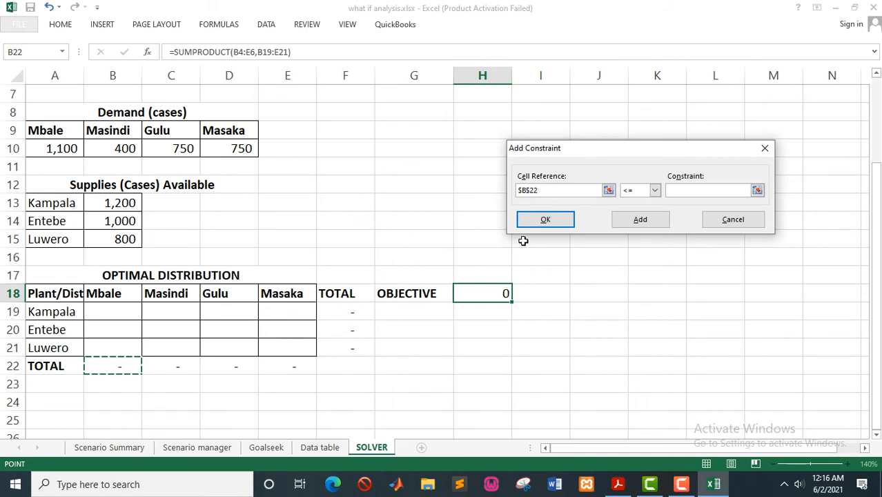
pyautogui.click(655, 191)
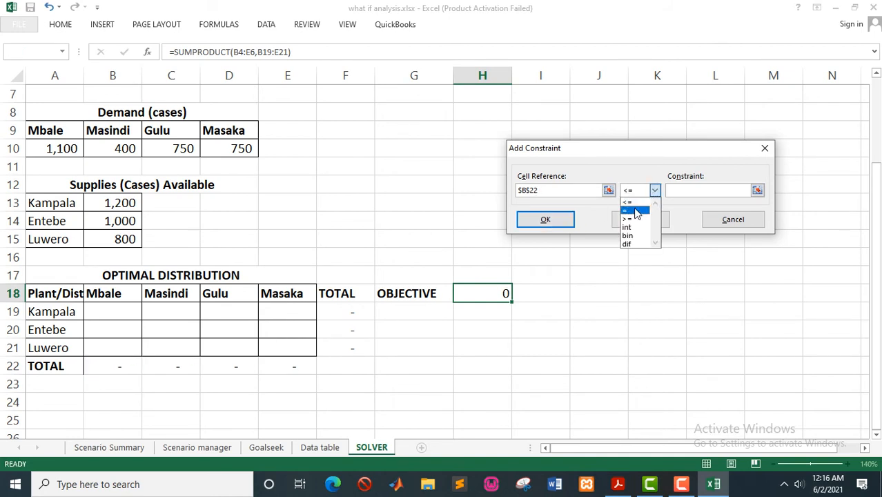
pyautogui.click(636, 211)
pyautogui.click(672, 190)
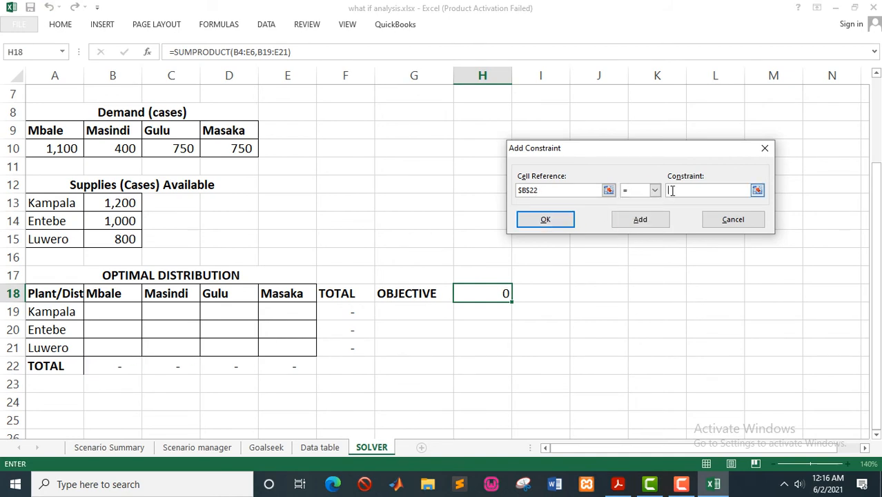
pyautogui.click(60, 150)
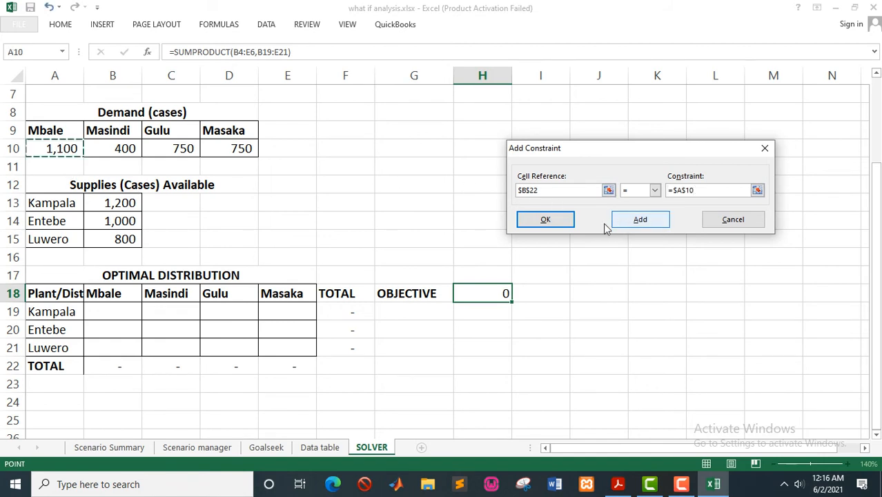
pyautogui.click(634, 221)
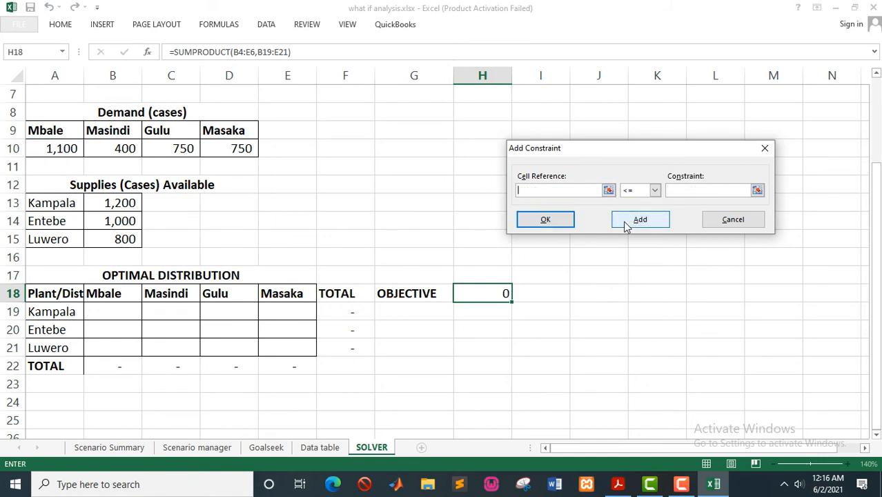
# Add a Solver constraint making the Masindi total C22 equal to its demand in B10.
pyautogui.click(172, 368)
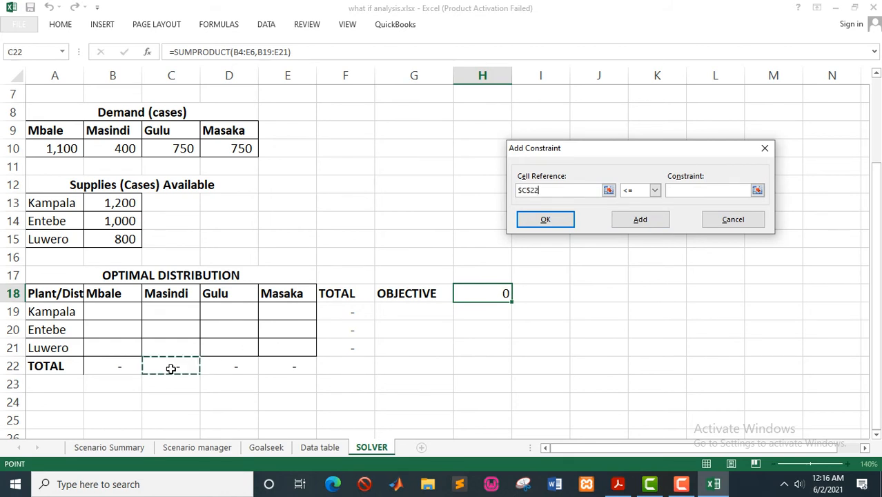
pyautogui.click(654, 194)
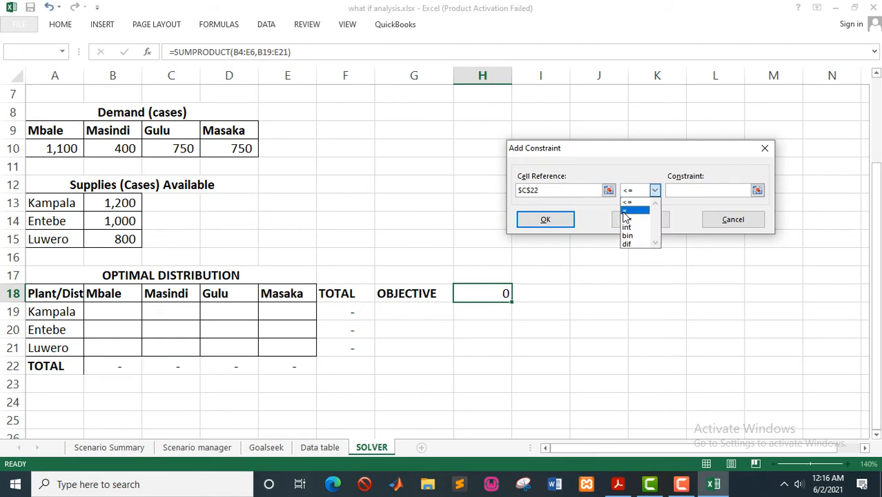
pyautogui.click(626, 210)
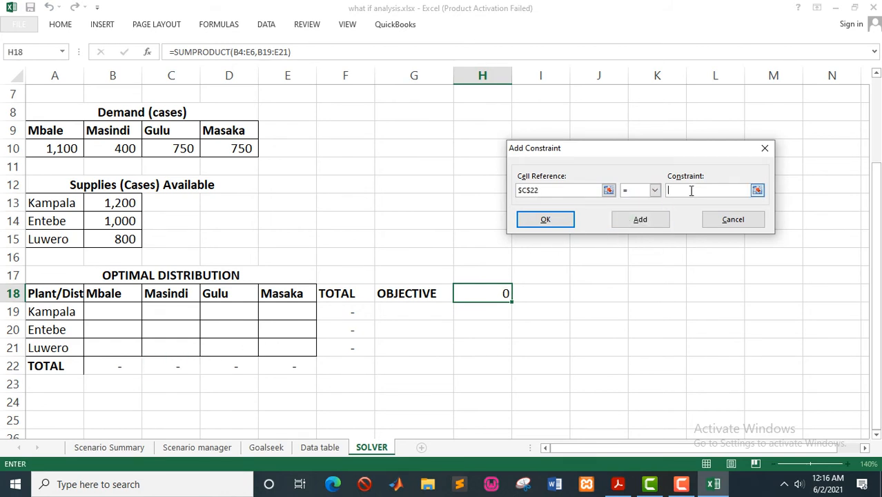
pyautogui.click(123, 150)
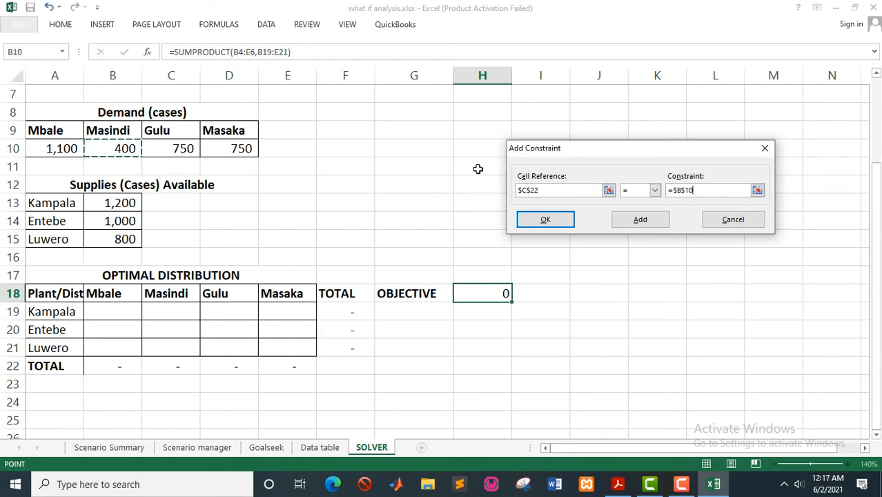
pyautogui.click(636, 221)
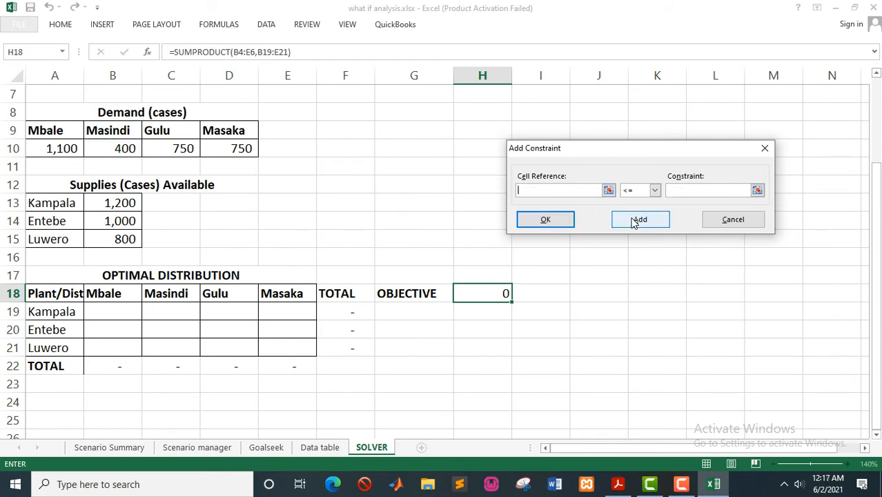
# Add a Solver constraint making the Gulu total D22 equal to its demand in C10.
pyautogui.click(229, 367)
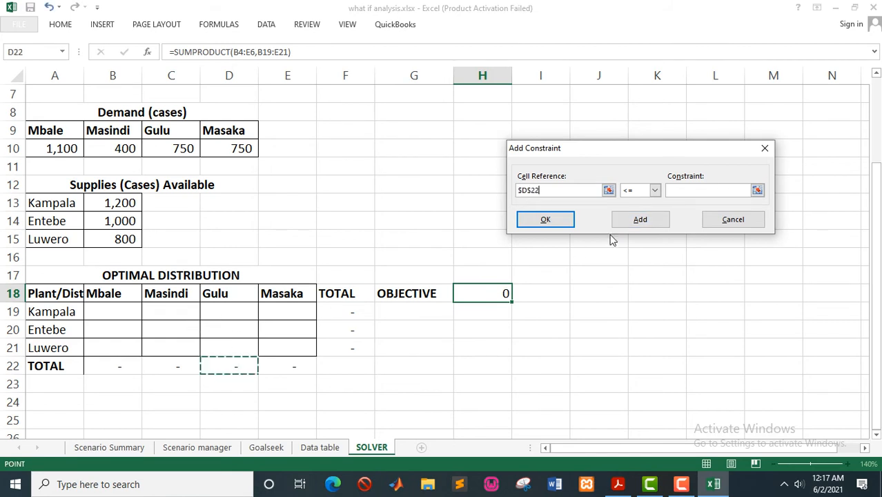
pyautogui.click(654, 191)
pyautogui.click(629, 208)
pyautogui.click(691, 194)
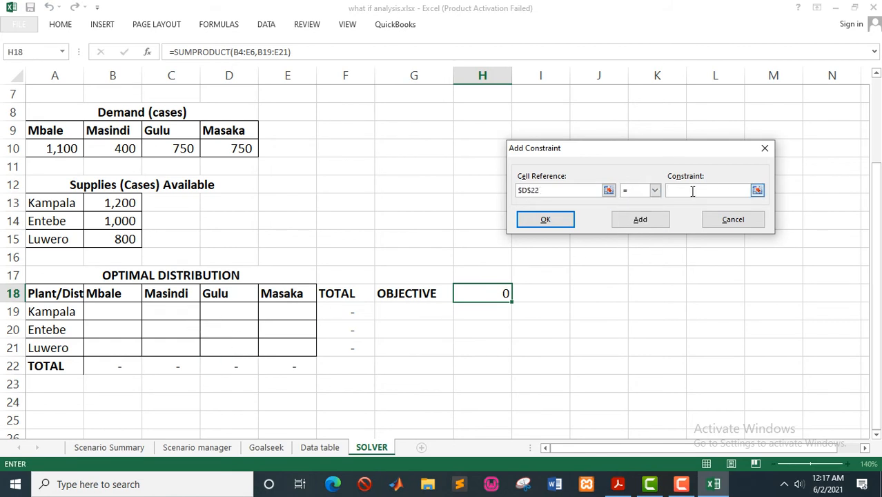
pyautogui.click(189, 149)
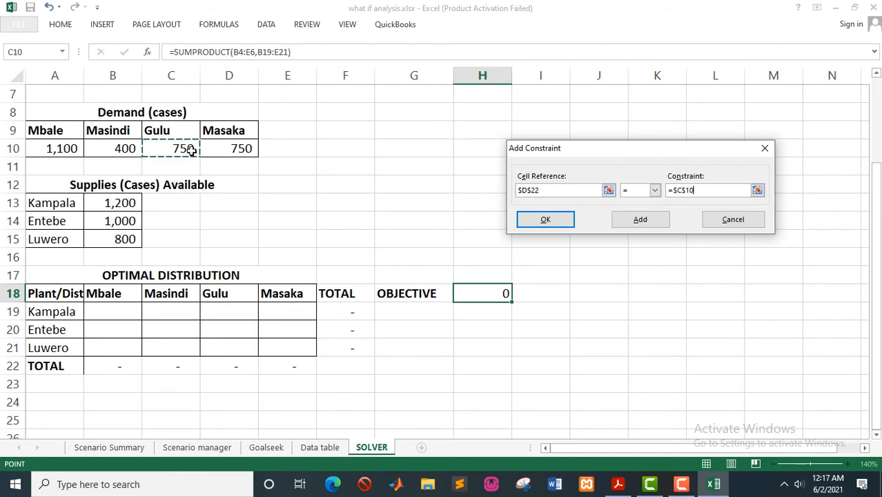
pyautogui.click(641, 220)
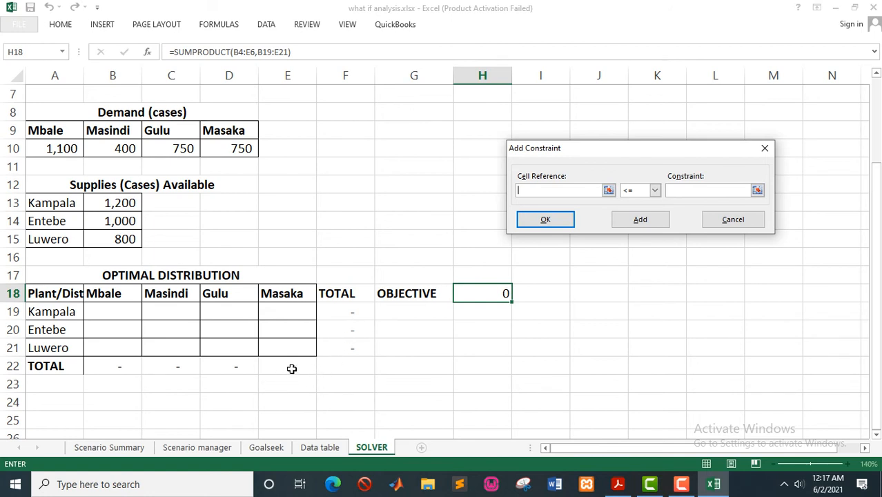
# Add a Solver constraint making the Masaka total E22 equal to its demand in D10.
pyautogui.click(293, 370)
pyautogui.click(655, 191)
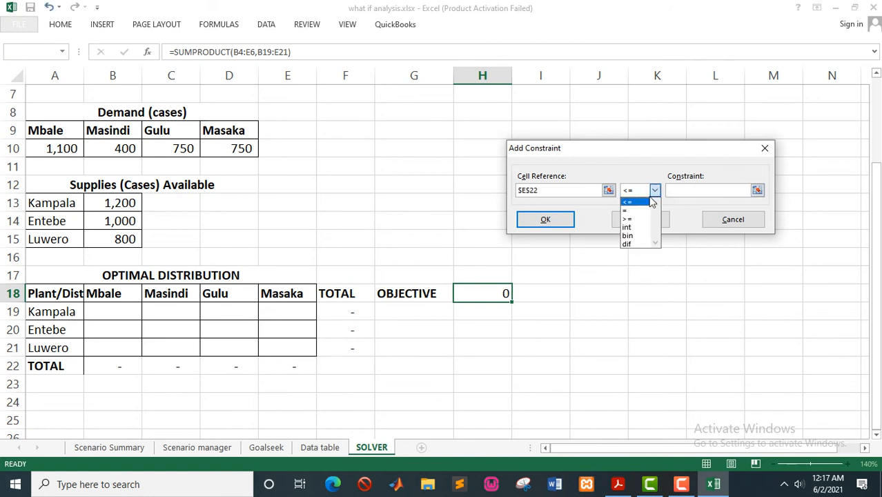
pyautogui.click(634, 208)
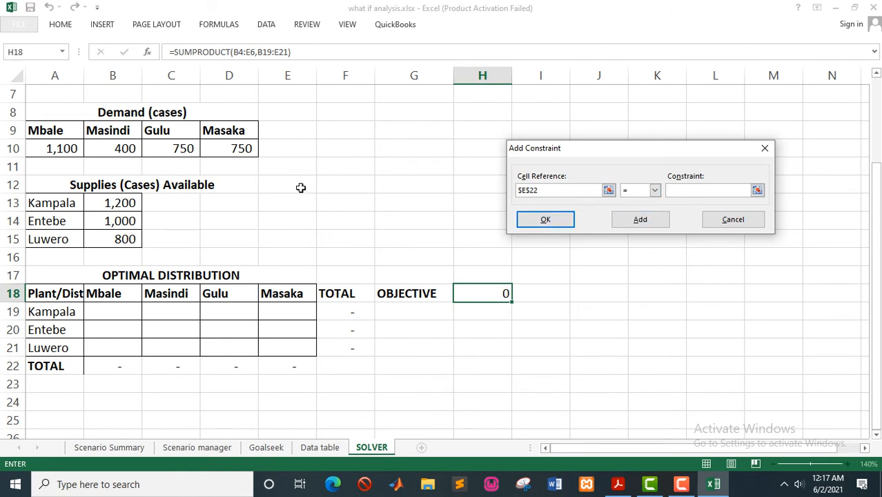
pyautogui.click(243, 150)
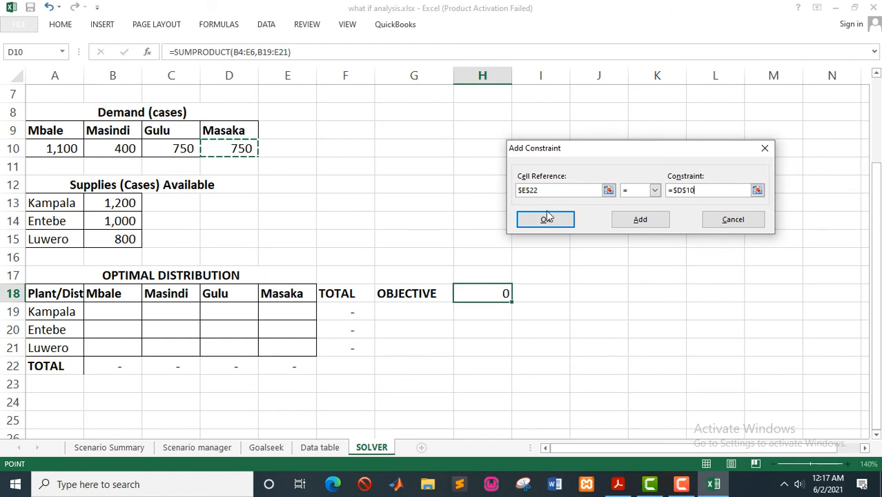
pyautogui.click(634, 220)
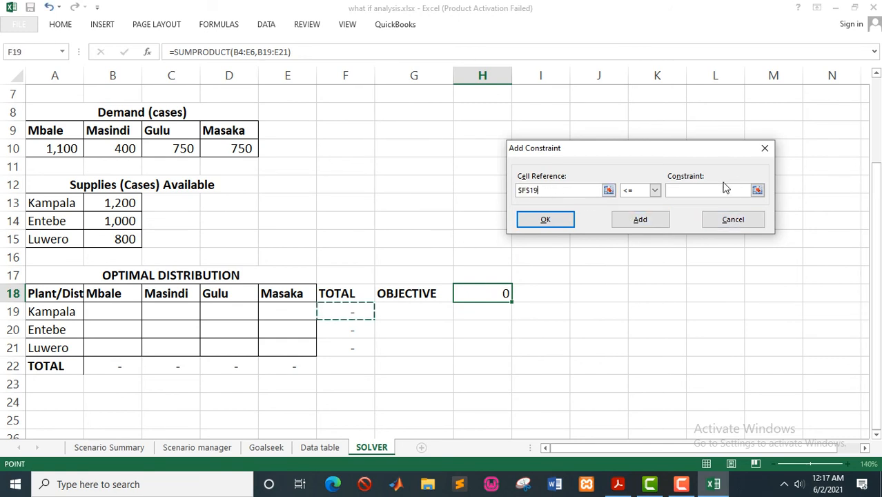
# Add a Solver constraint making the Kampala total F19 equal to its available supply in B13.
pyautogui.click(654, 190)
pyautogui.click(634, 210)
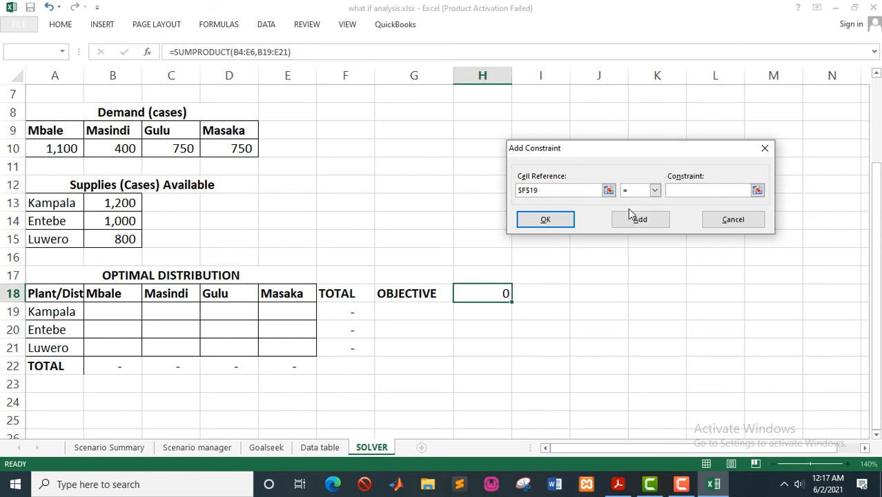
pyautogui.click(121, 203)
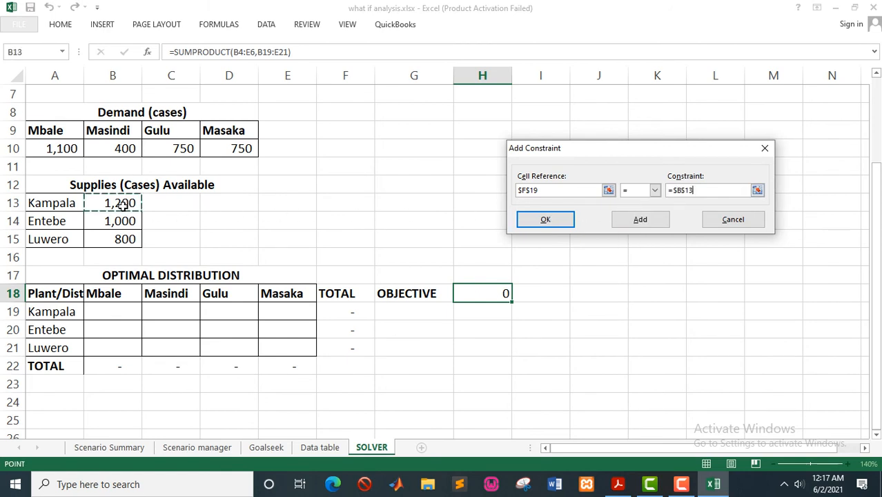
pyautogui.click(633, 222)
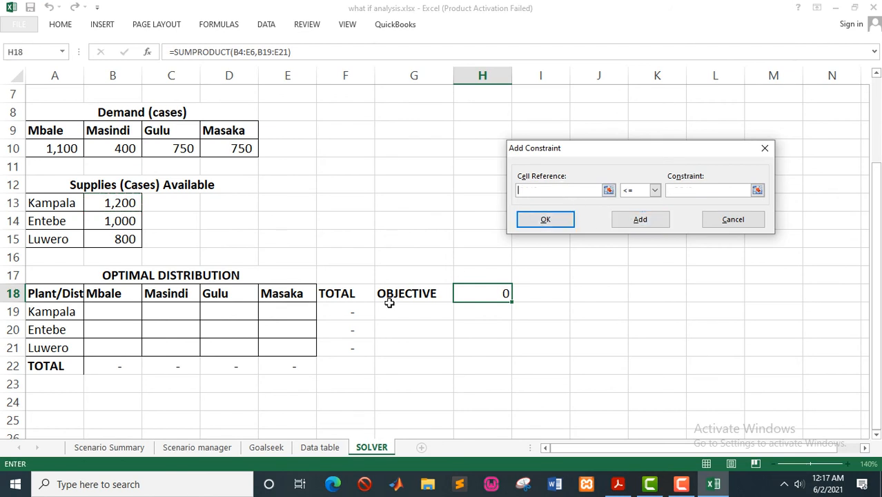
# Add a Solver constraint making the Entebe total F20 equal to its available supply in B14.
pyautogui.click(353, 328)
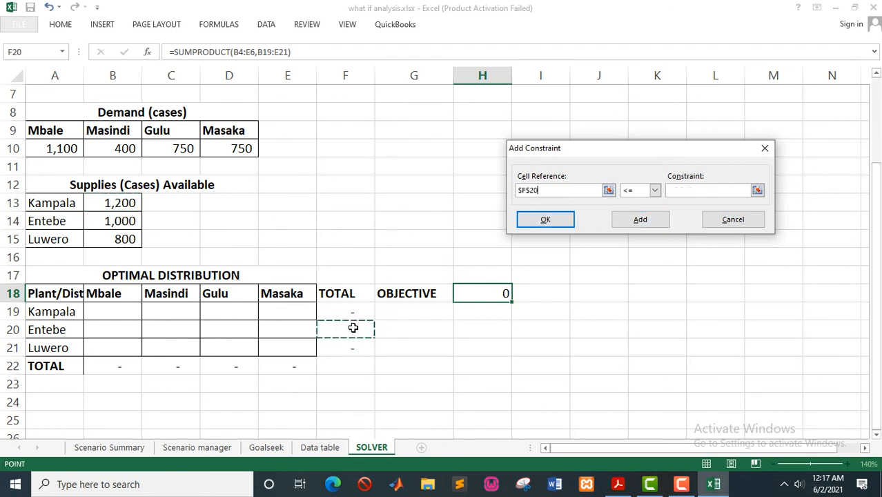
pyautogui.click(655, 191)
pyautogui.click(636, 210)
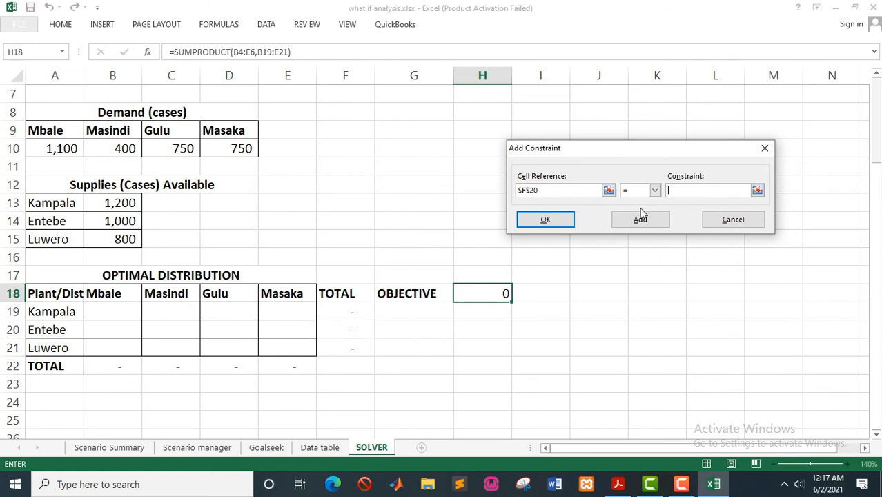
pyautogui.click(124, 225)
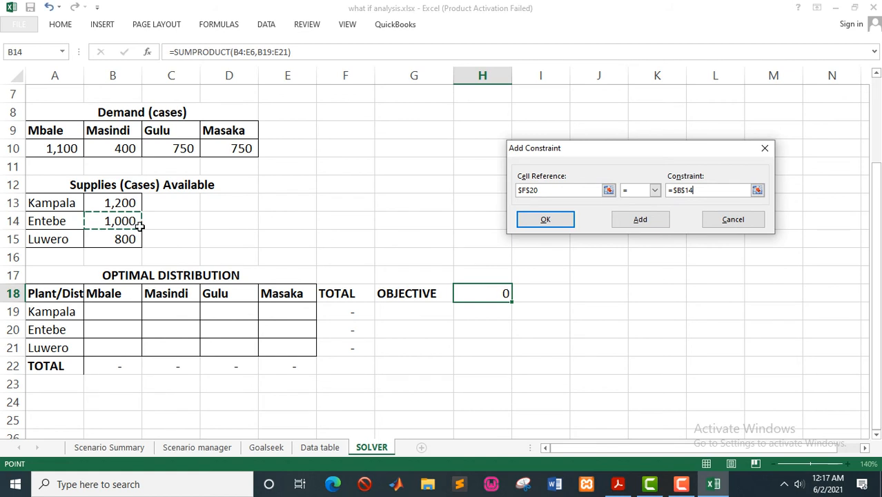
pyautogui.click(649, 221)
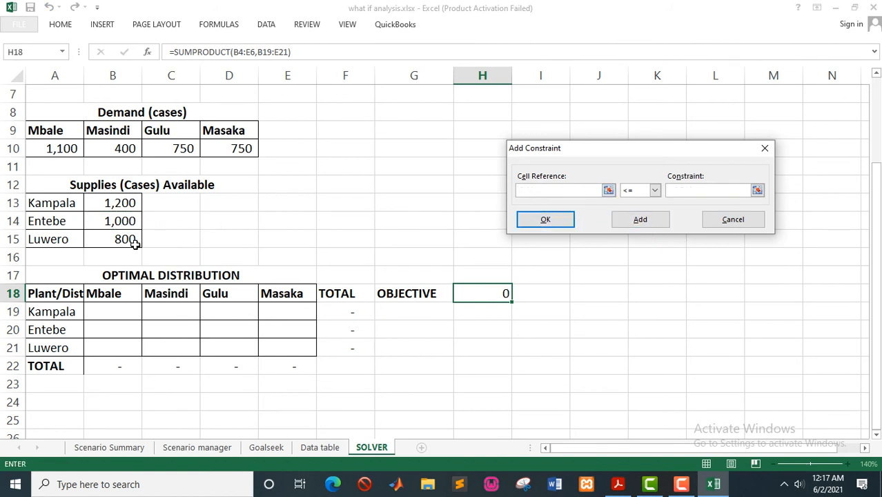
# Add a Solver constraint making the Luwero total F21 equal to its available supply in B15.
pyautogui.click(353, 350)
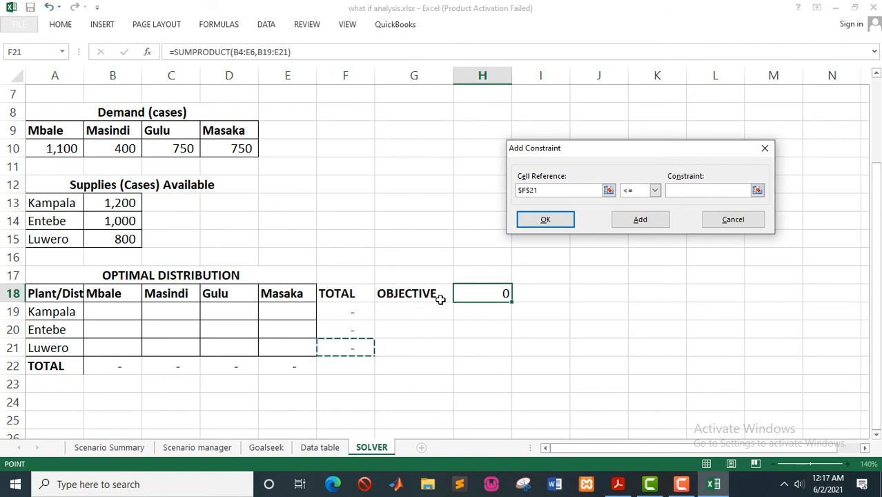
pyautogui.click(656, 190)
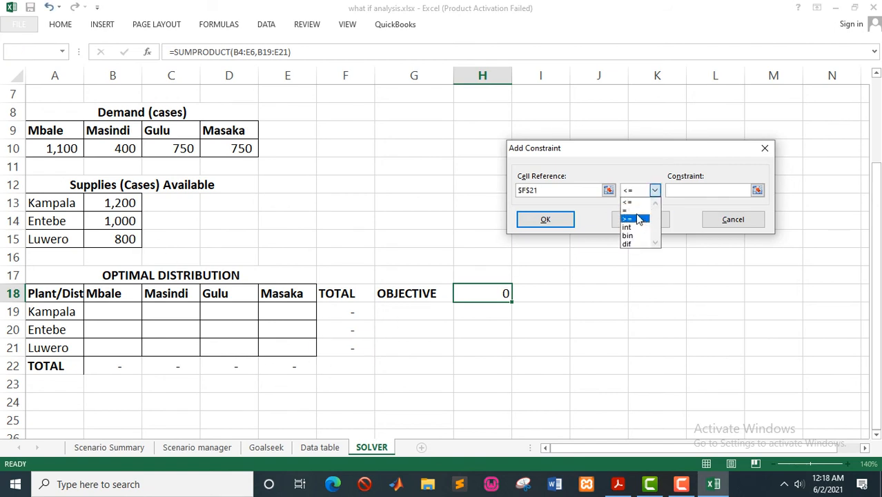
pyautogui.click(628, 210)
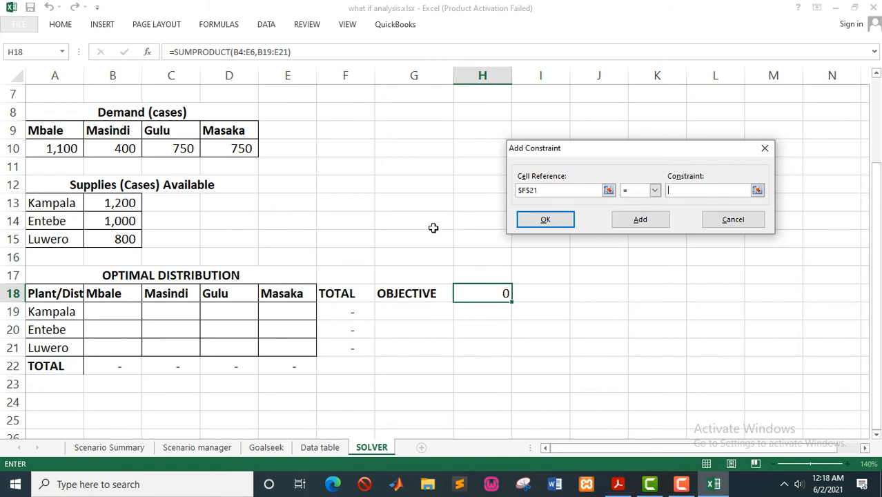
pyautogui.click(124, 240)
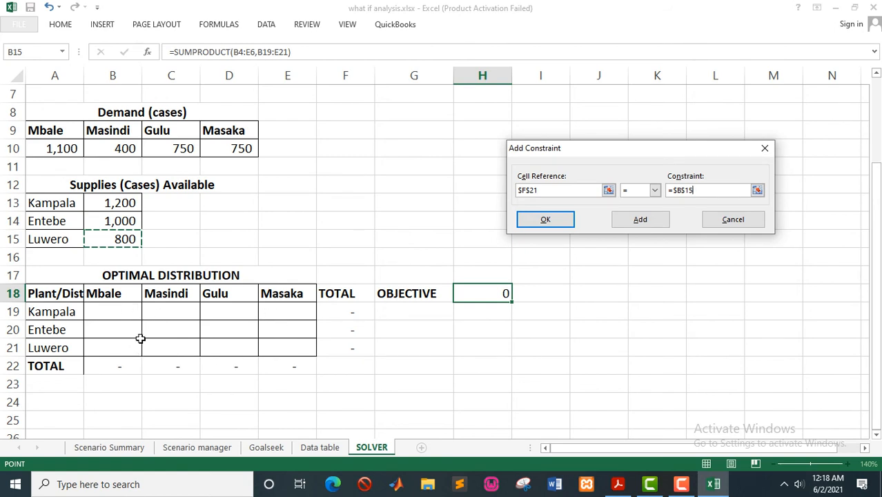
pyautogui.click(633, 227)
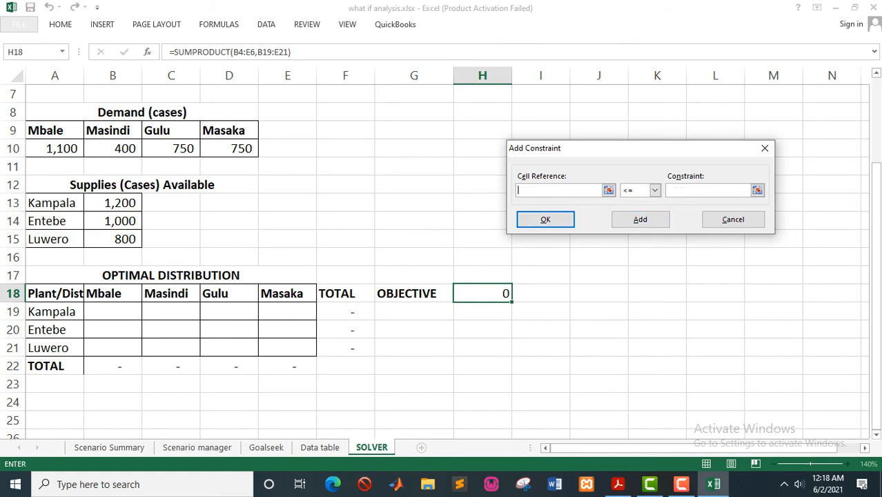
# Add a Solver constraint restricting the distribution cells B19:E21 to integers and finish adding constraints.
pyautogui.moveTo(102, 309); pyautogui.dragTo(289, 349)
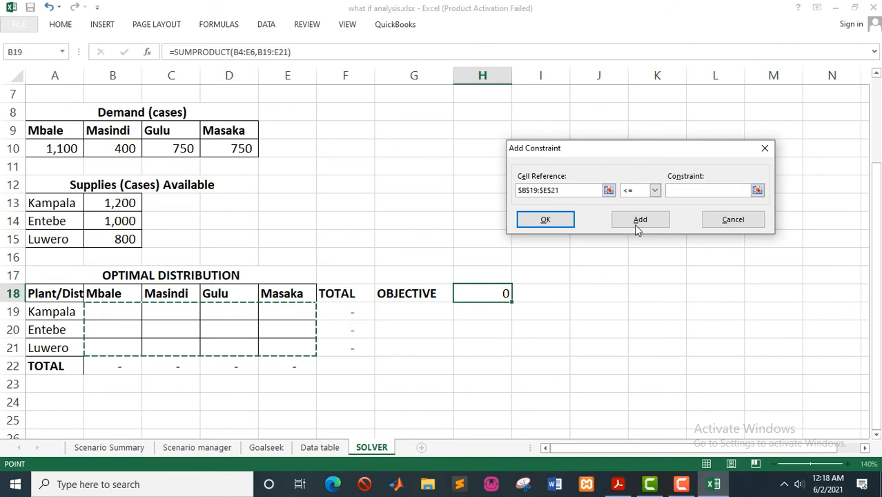
pyautogui.click(653, 192)
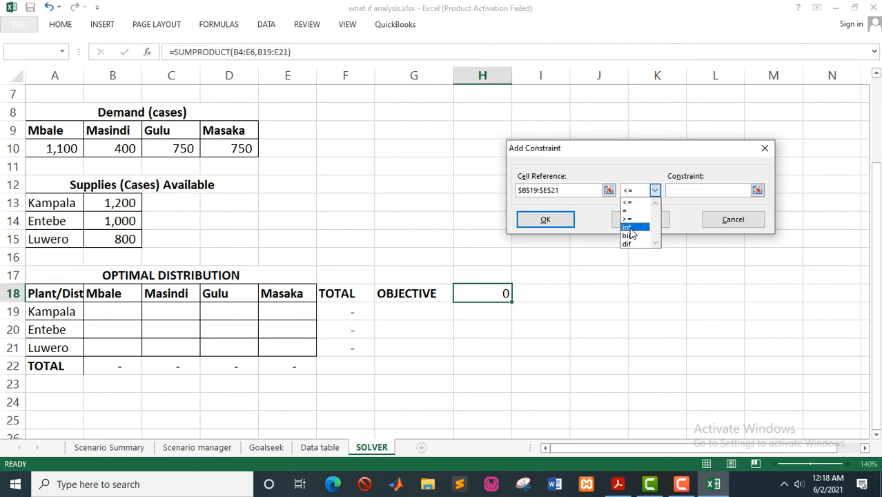
pyautogui.click(630, 229)
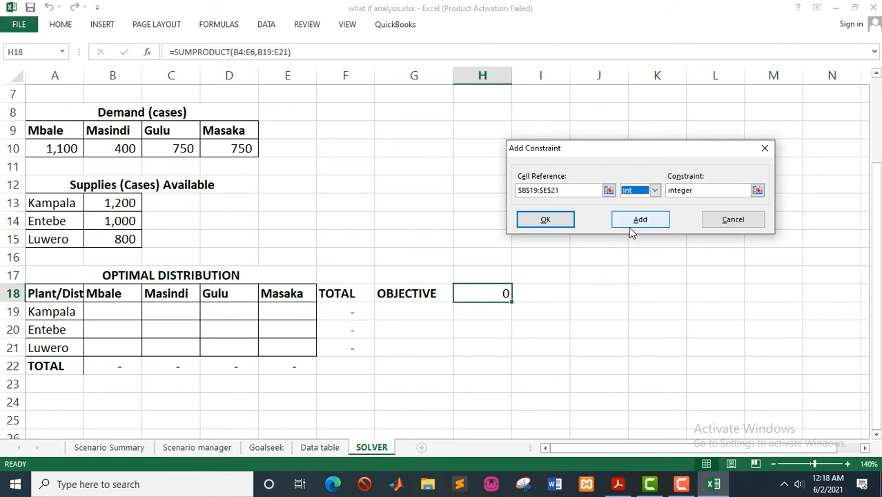
pyautogui.click(554, 222)
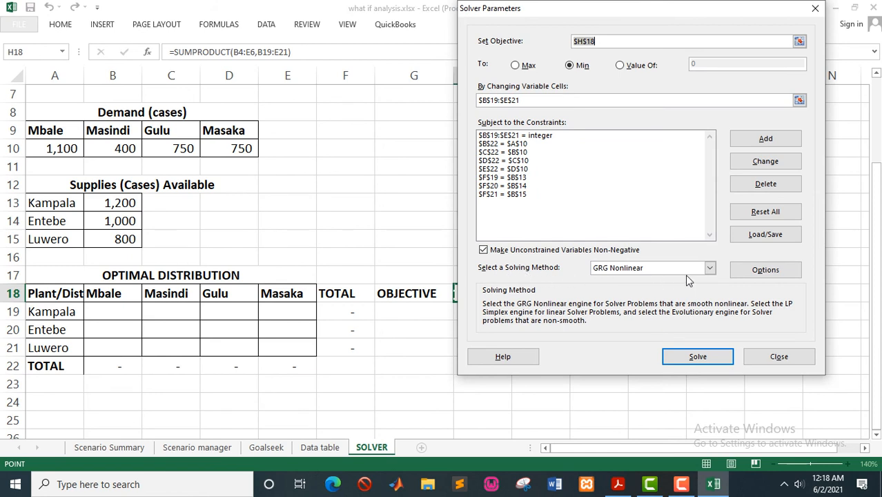
# Set the solving method to Simplex LP and solve the distribution model.
pyautogui.click(710, 268)
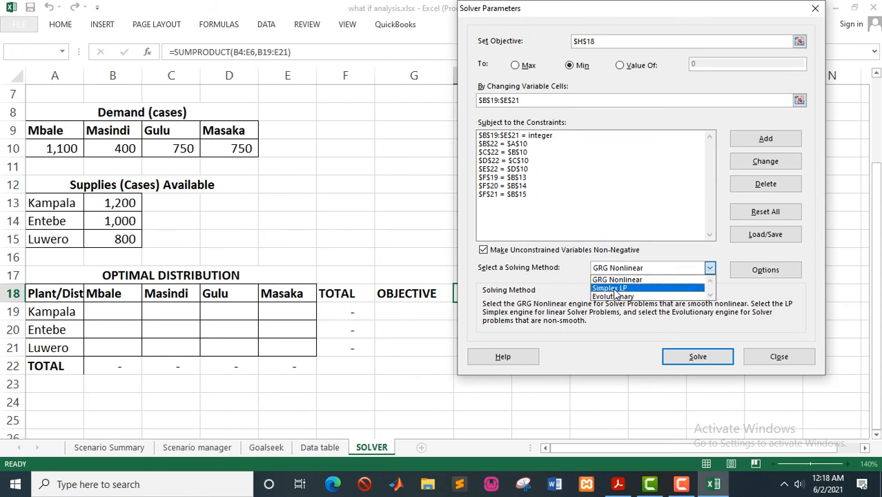
pyautogui.click(615, 289)
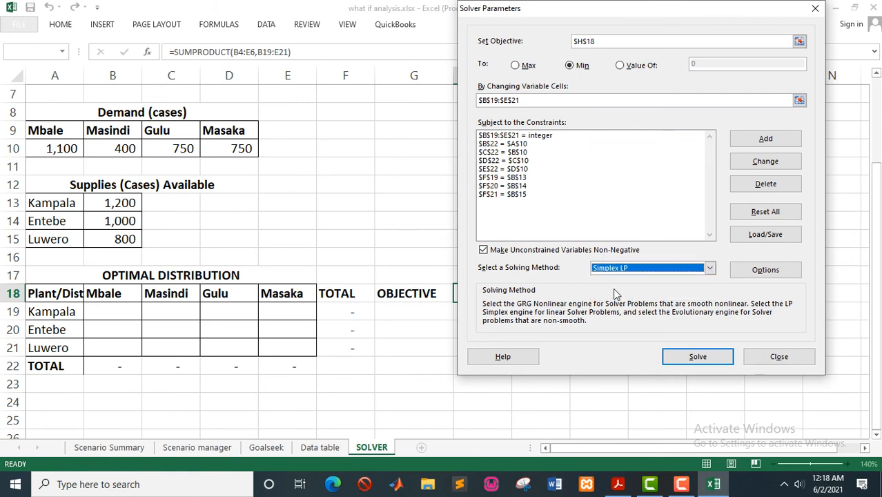
pyautogui.click(695, 357)
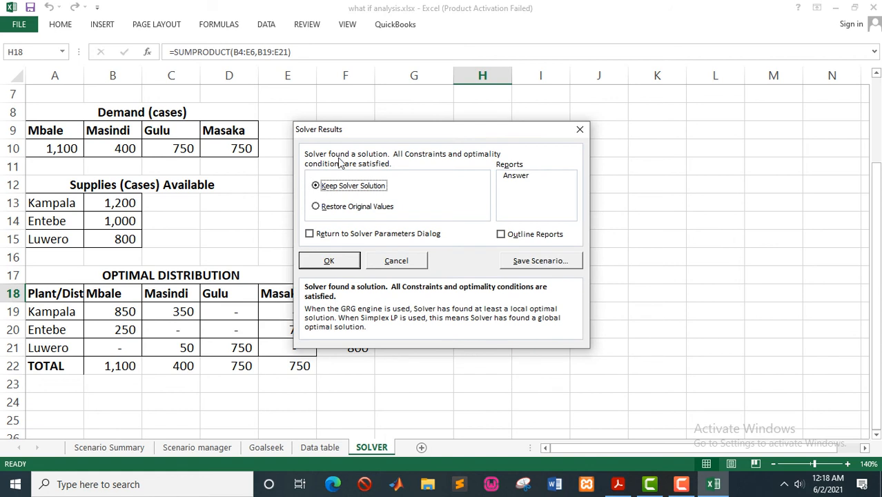
# Keep the Solver solution and generate an Answer report with outline reports enabled.
pyautogui.moveTo(352, 141); pyautogui.dragTo(421, 118)
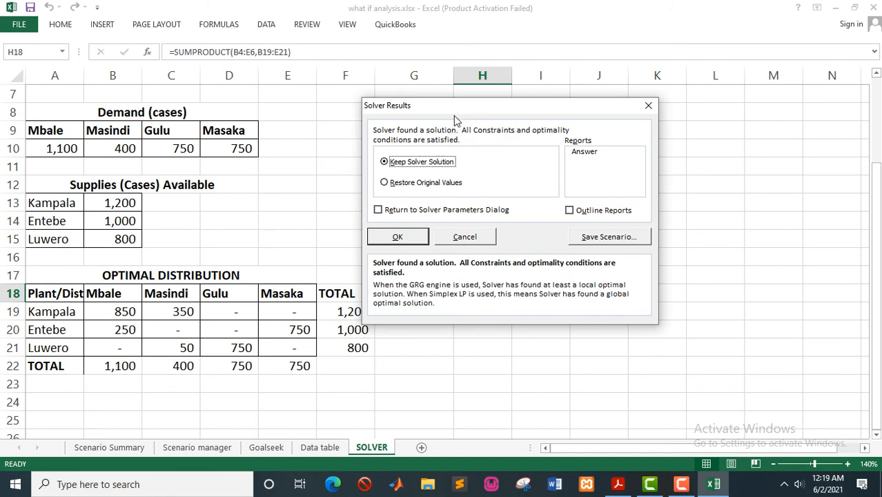
pyautogui.moveTo(507, 110); pyautogui.dragTo(696, 112)
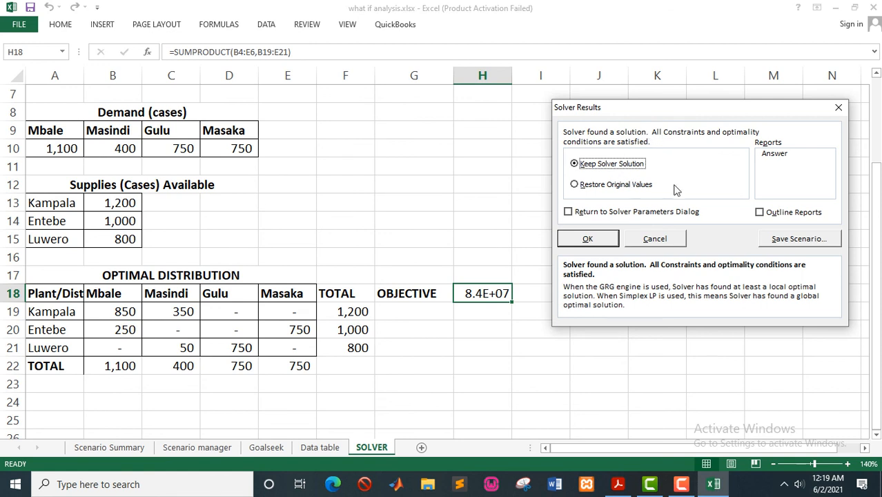
pyautogui.click(771, 155)
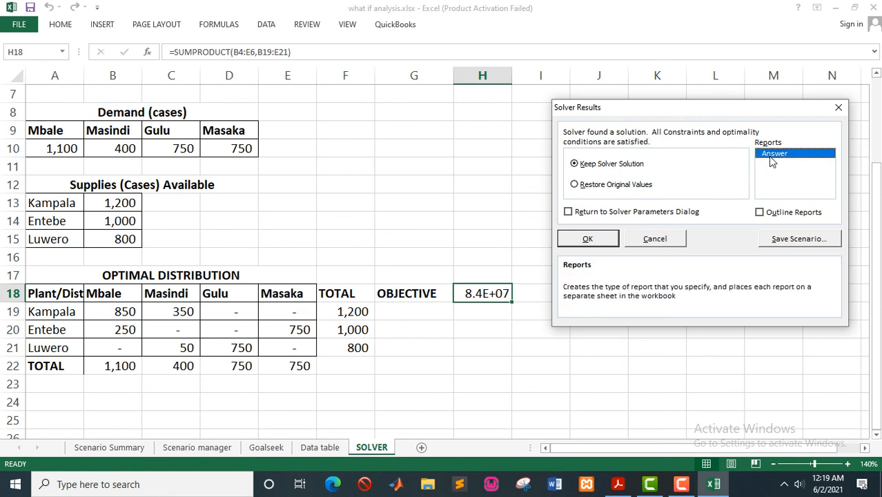
pyautogui.click(761, 214)
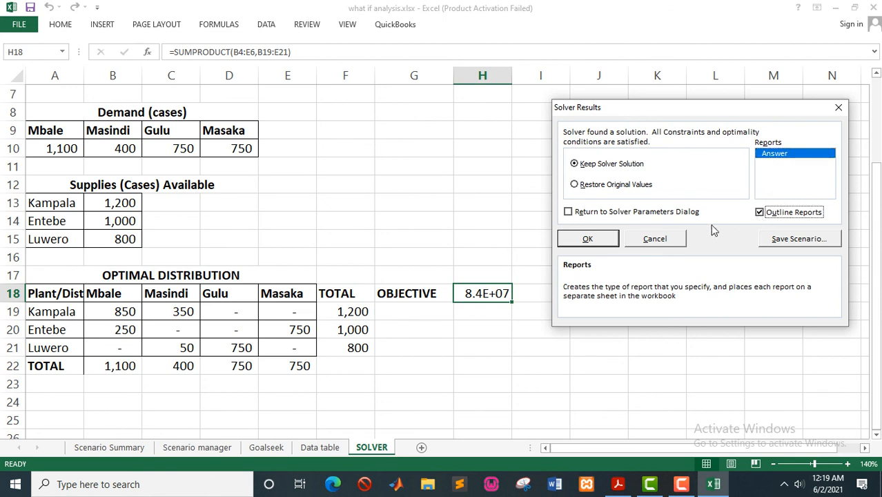
pyautogui.click(589, 240)
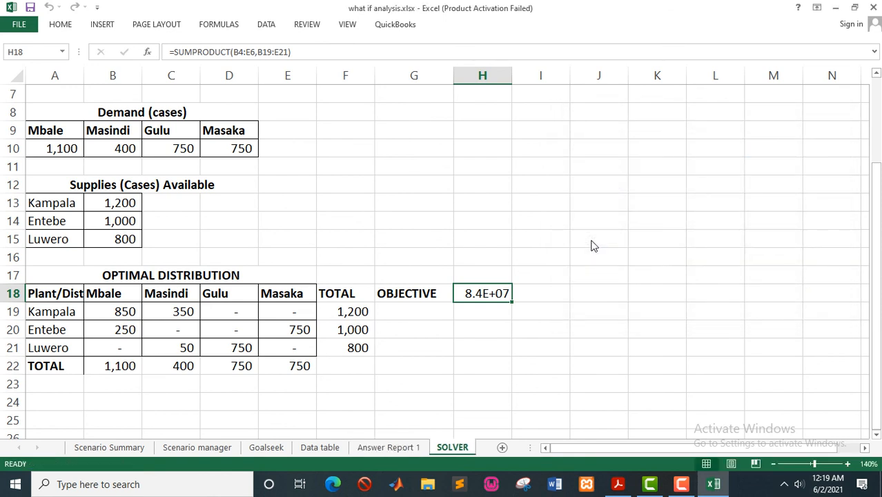
# Examine the objective cell, variable cells and constraints in the Solver answer report sheet.
pyautogui.click(384, 448)
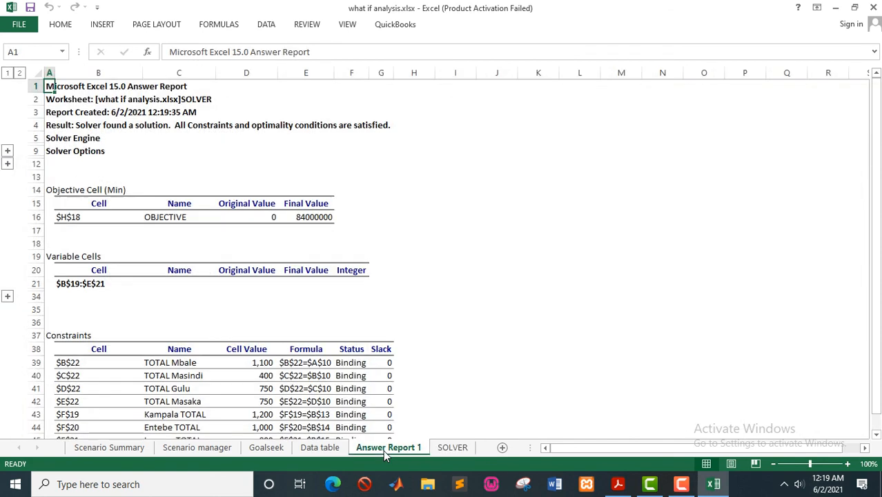
pyautogui.scroll(-5, 319, 376)
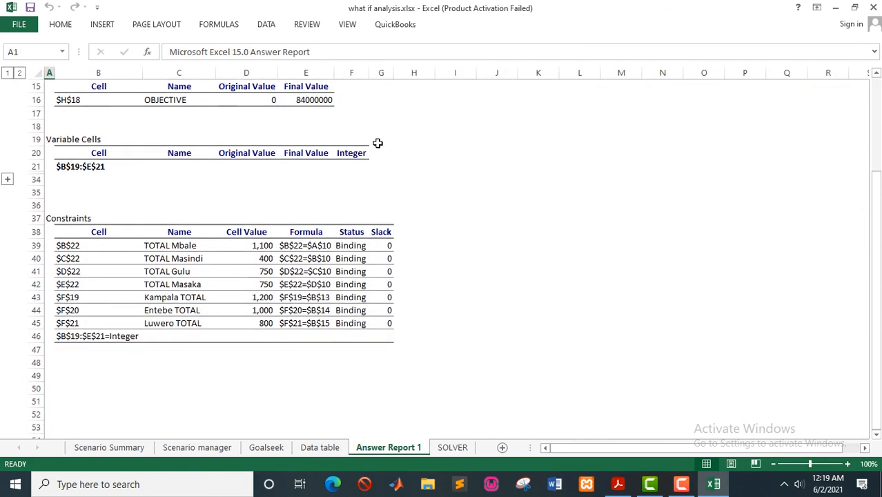
pyautogui.scroll(-2, 339, 321)
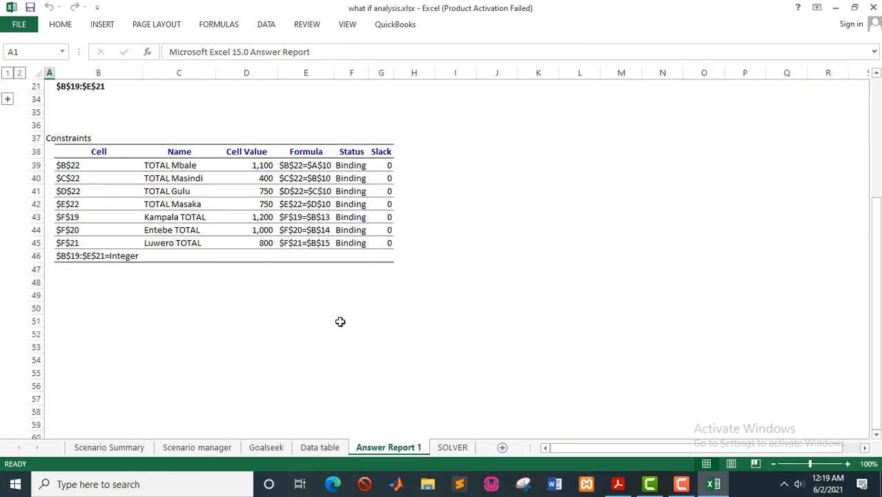
pyautogui.scroll(2, 339, 318)
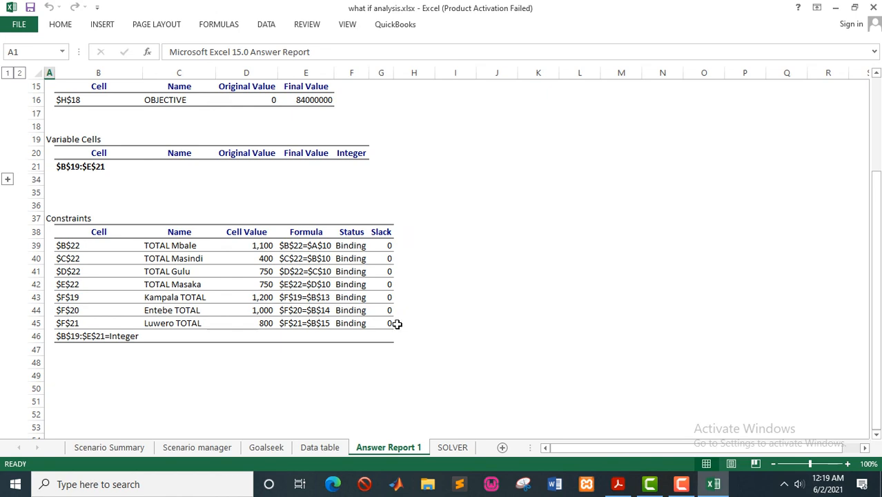
pyautogui.scroll(3, 397, 324)
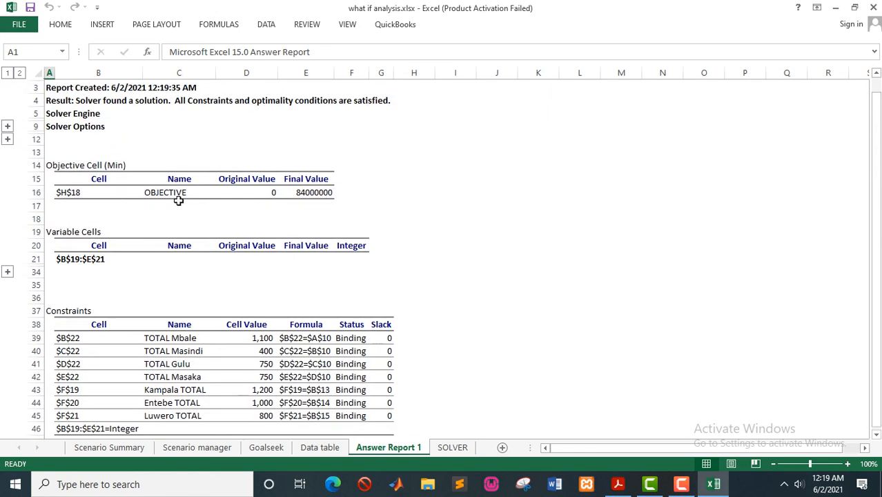
pyautogui.scroll(1, 178, 193)
pyautogui.scroll(-6, 134, 247)
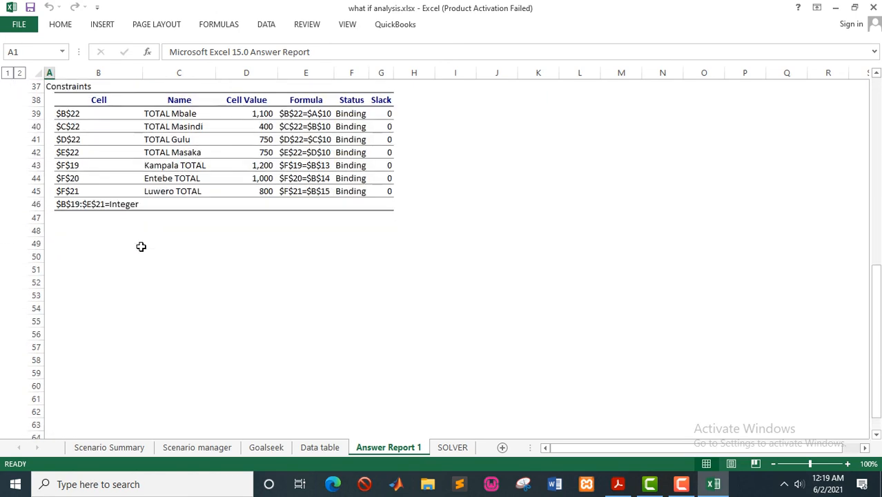
# On the SOLVER sheet, autofit column H and format objective cell H18 as bold with thousands separators and no decimals.
pyautogui.click(449, 448)
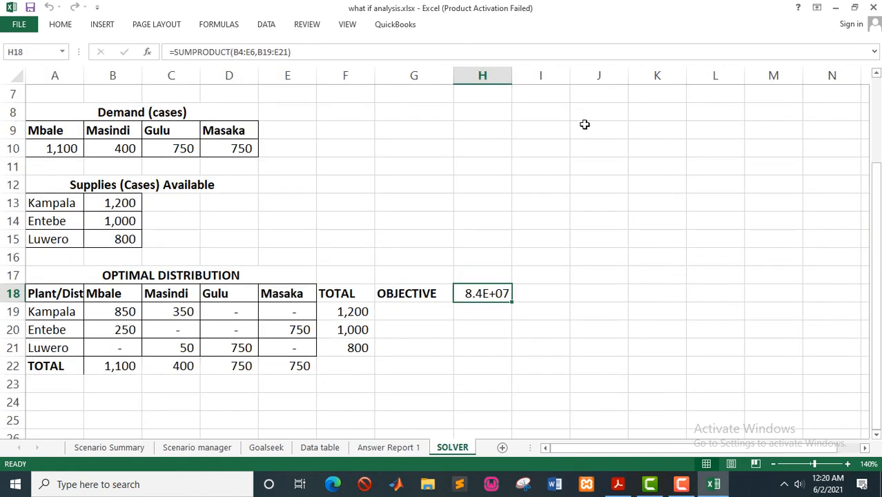
pyautogui.doubleClick(512, 76)
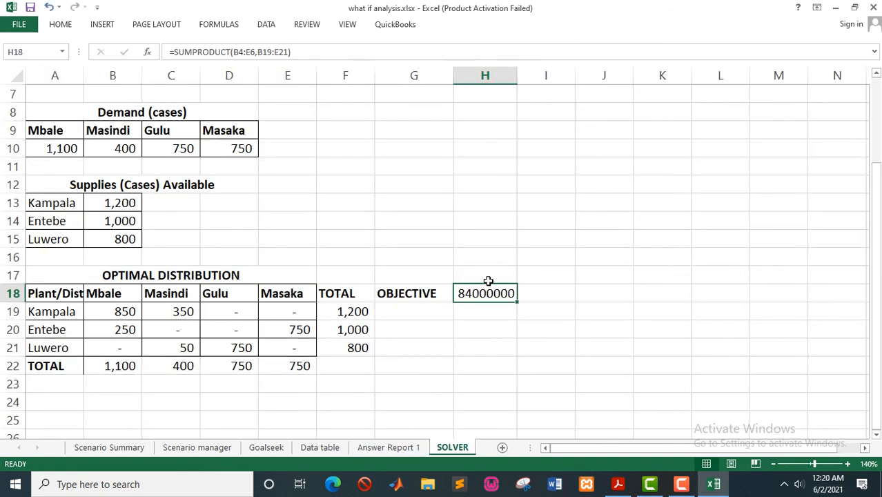
pyautogui.click(60, 25)
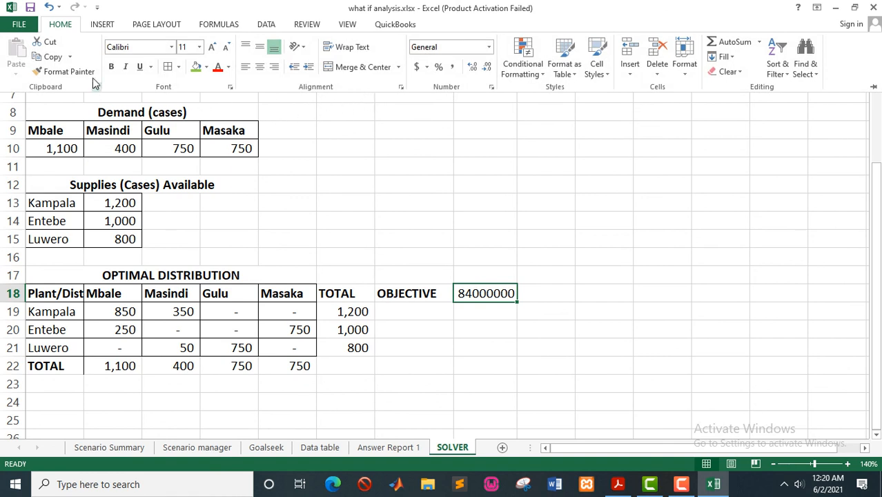
pyautogui.click(111, 66)
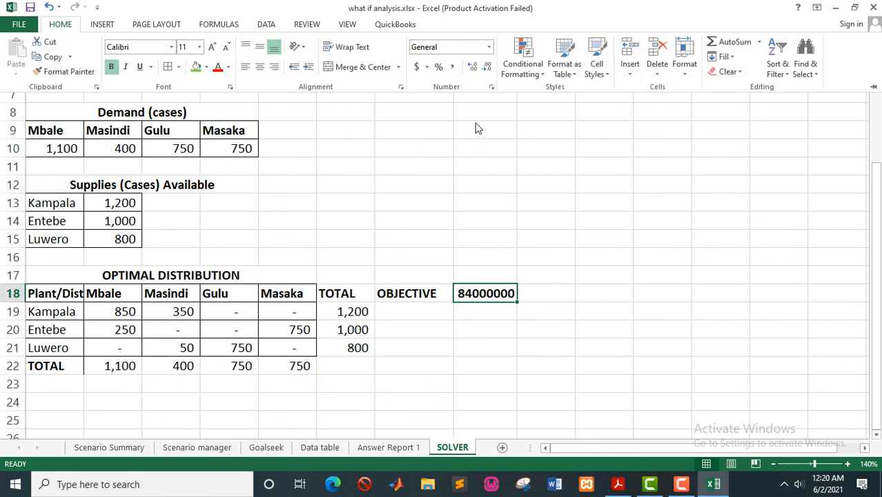
pyautogui.click(453, 67)
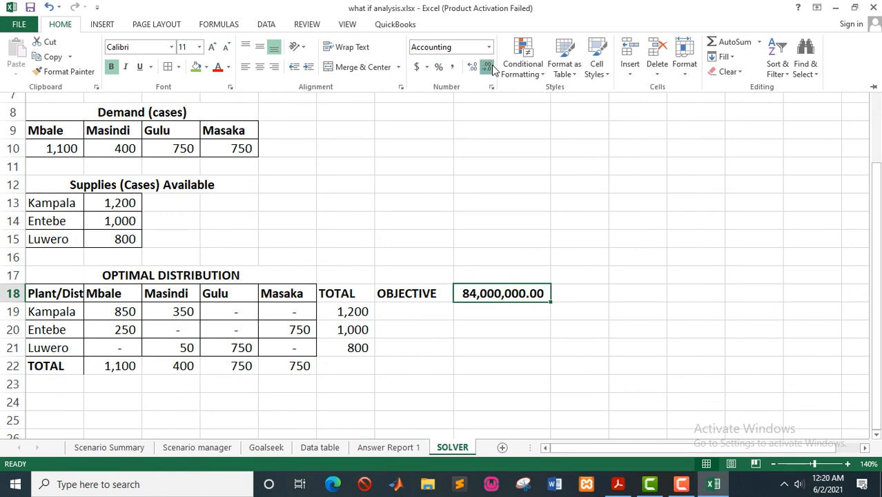
pyautogui.click(487, 66)
pyautogui.click(488, 67)
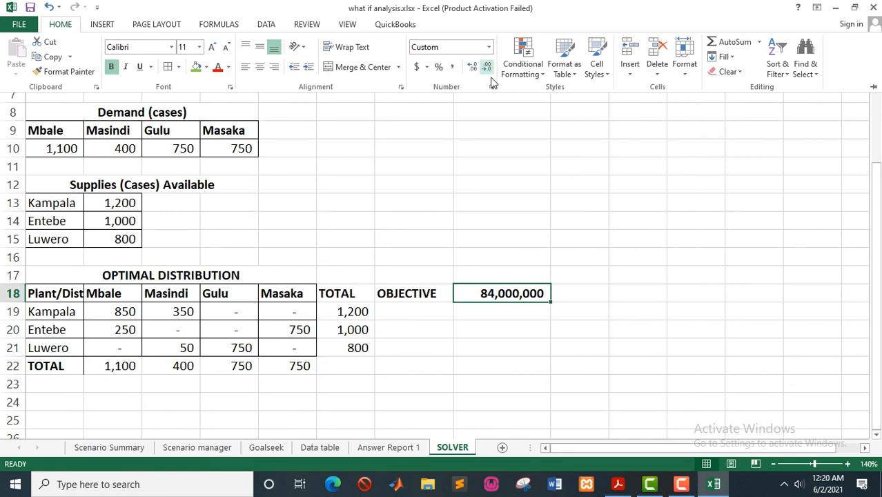
pyautogui.click(398, 313)
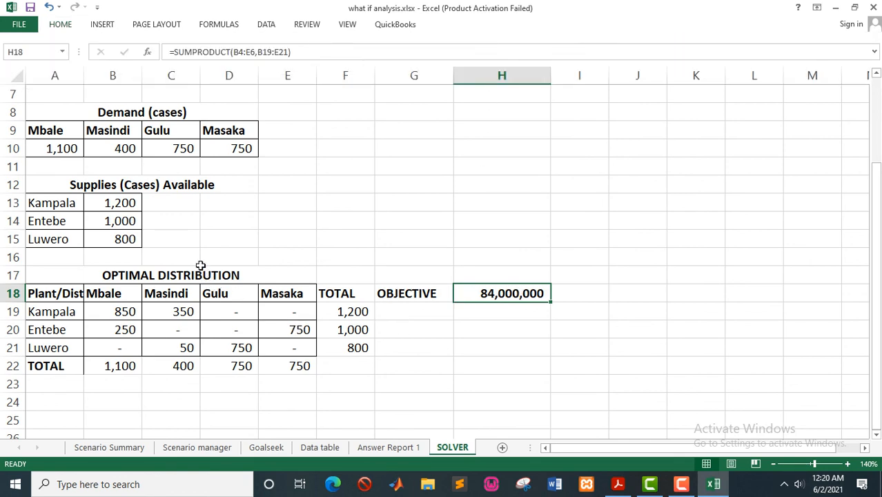
pyautogui.scroll(2, 200, 266)
pyautogui.scroll(-2, 219, 278)
pyautogui.scroll(2, 218, 277)
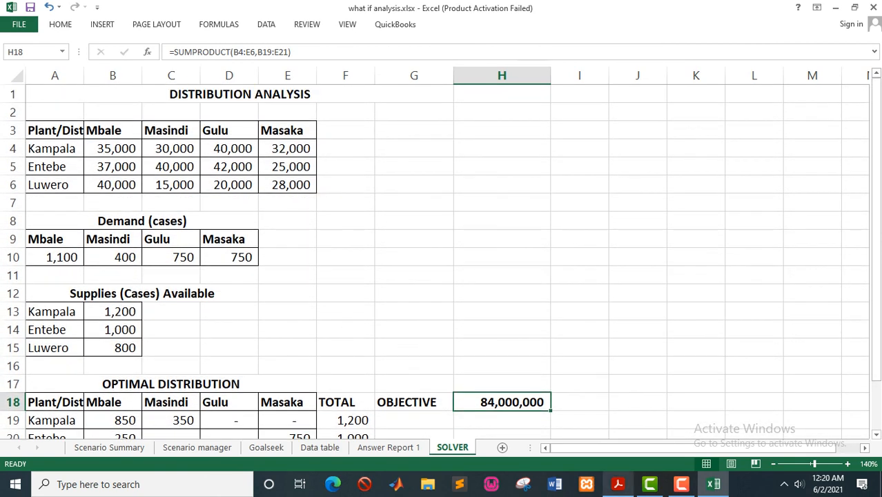
pyautogui.click(682, 484)
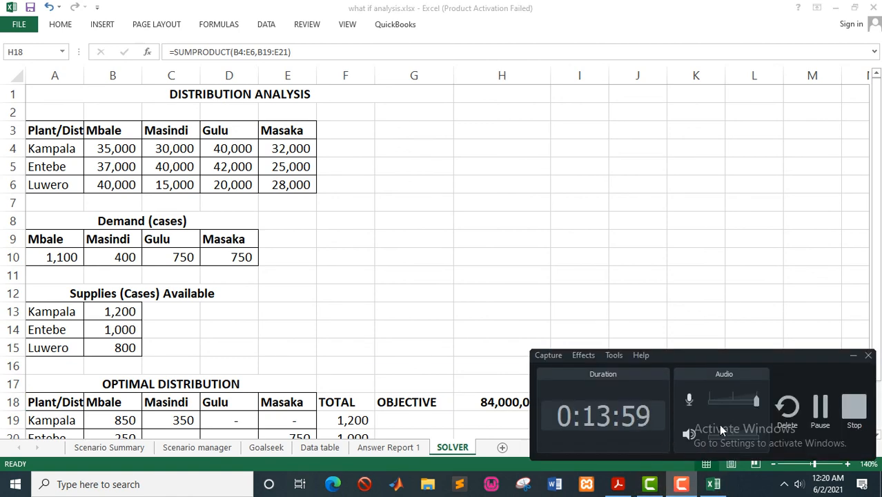